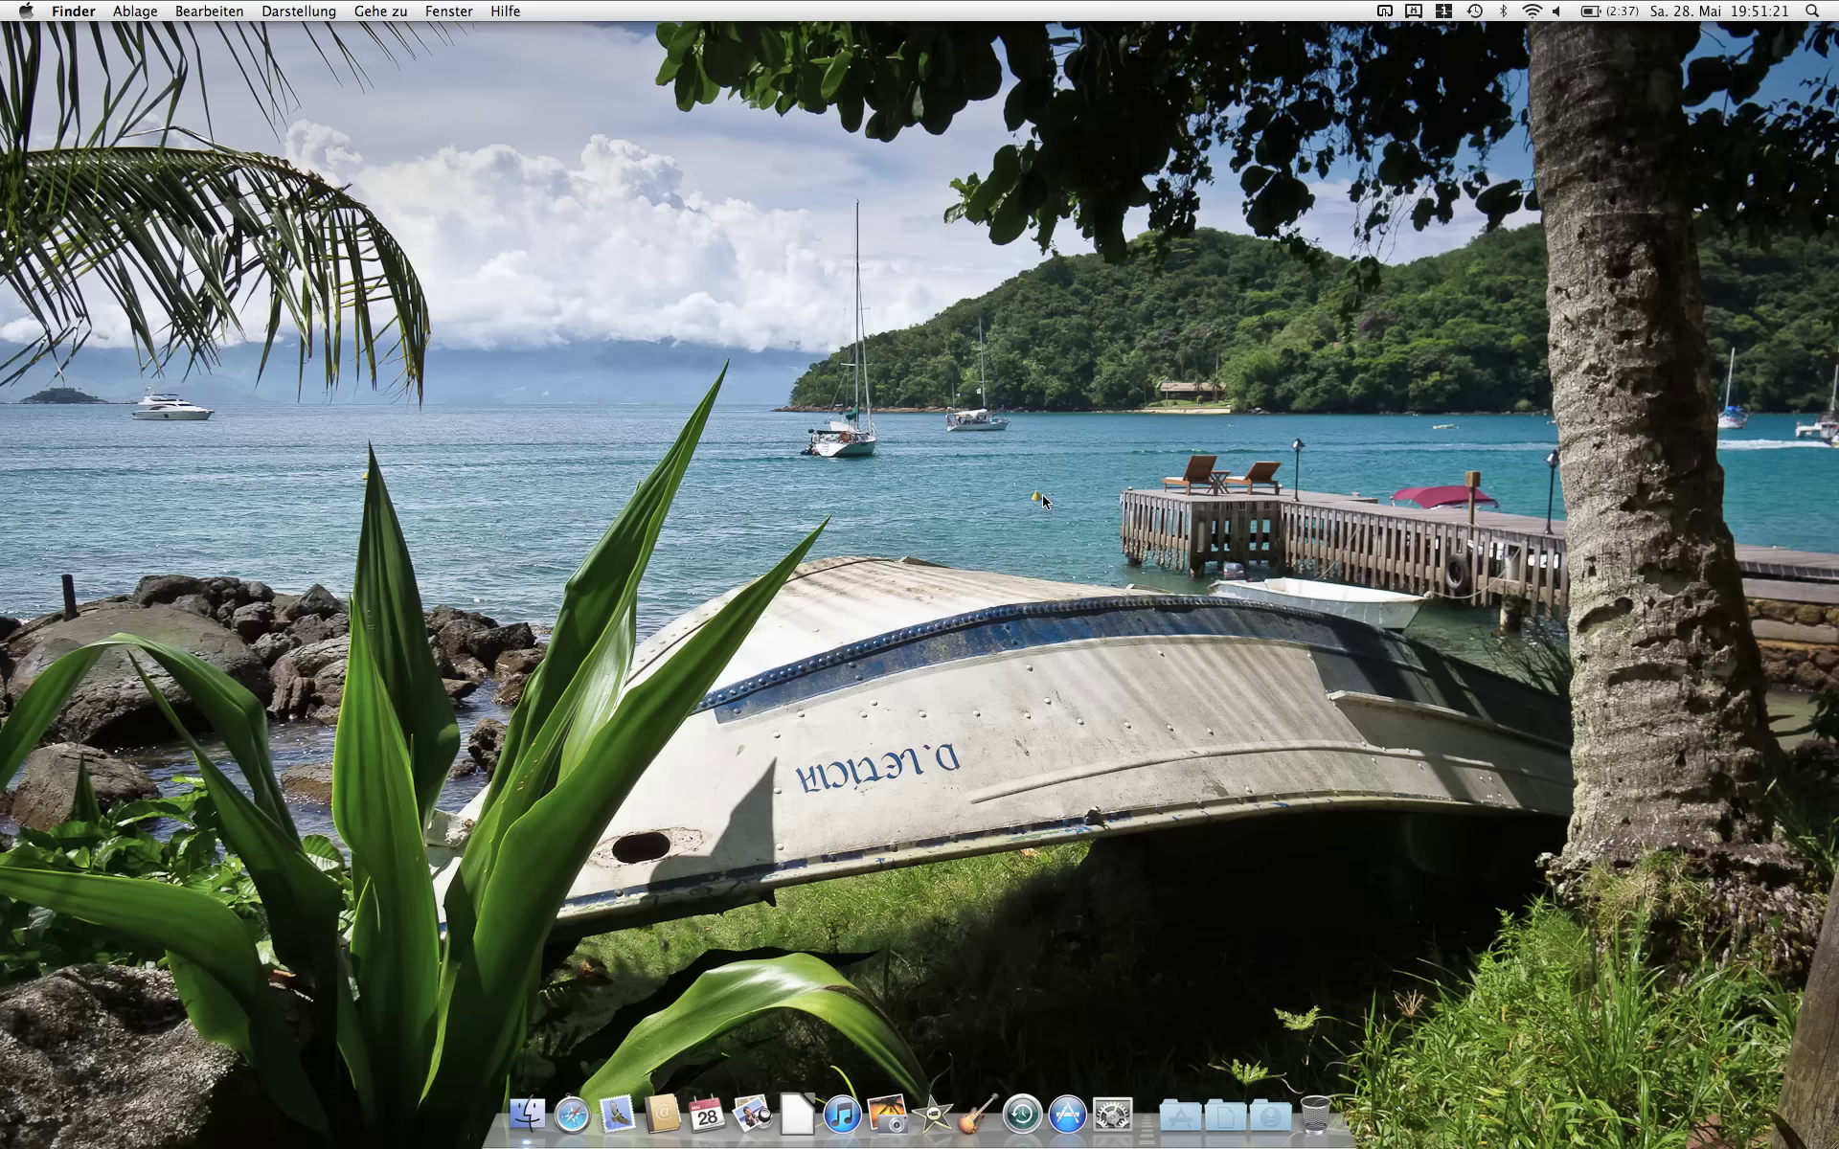
# Step: Open the Benutzer pane, unlock it with the admin password, and show Anmeldeoptionen
pyautogui.click(1106, 1128)
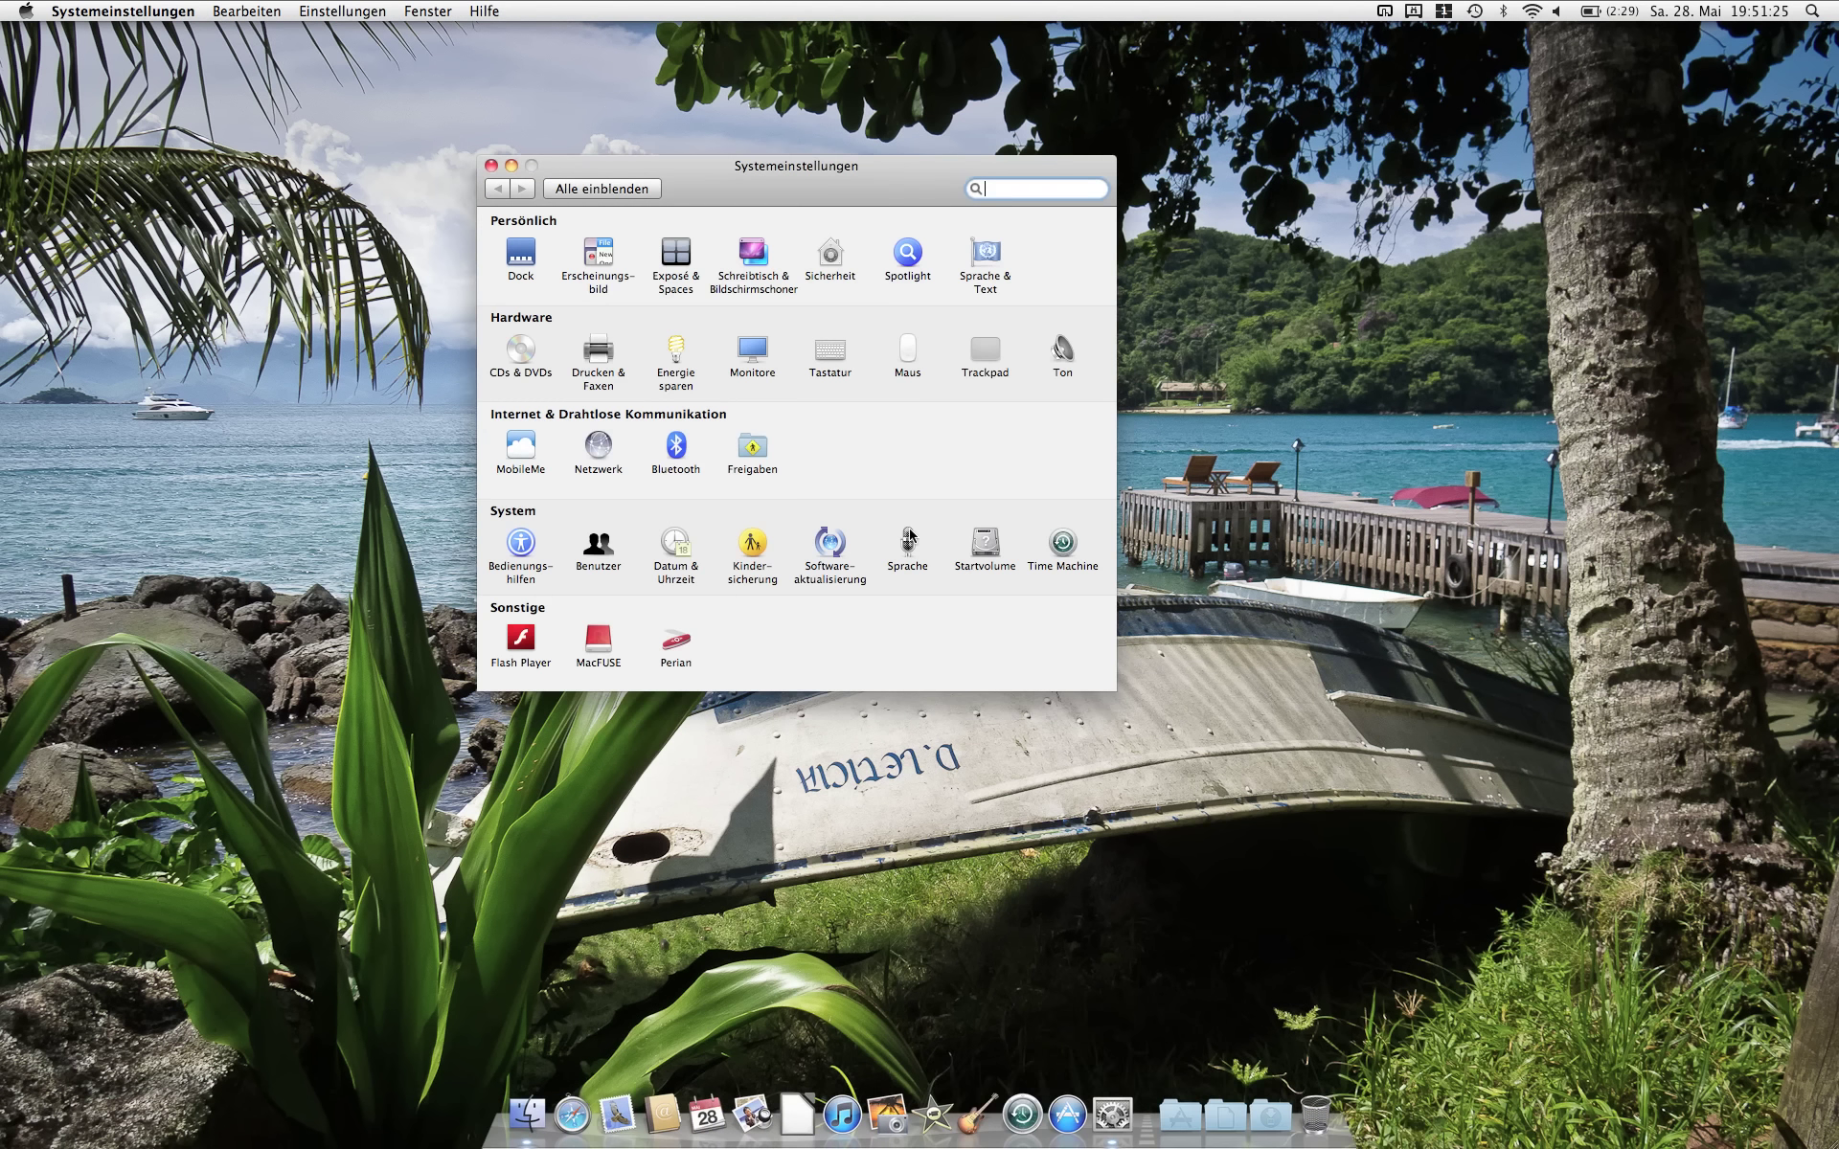
pyautogui.click(596, 546)
pyautogui.click(504, 633)
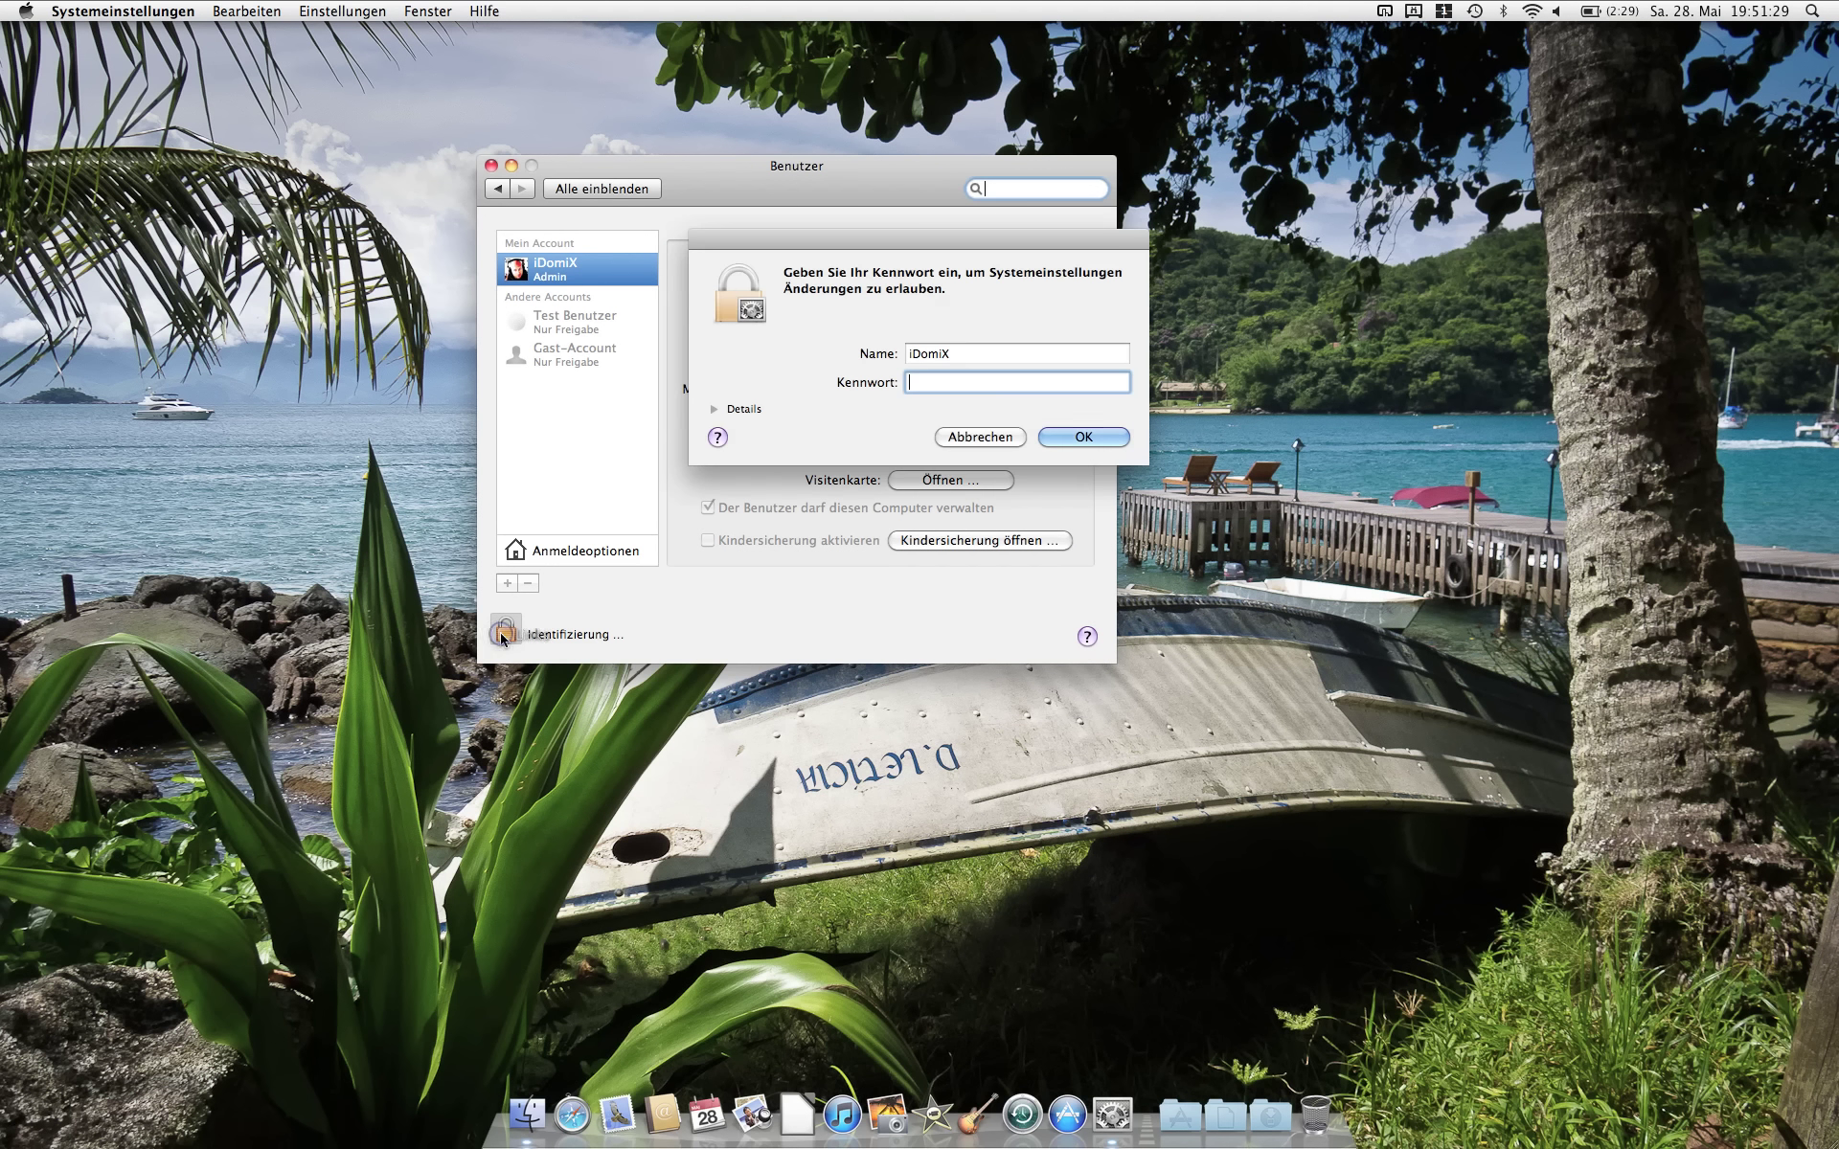
pyautogui.write('********')
pyautogui.press('Return')
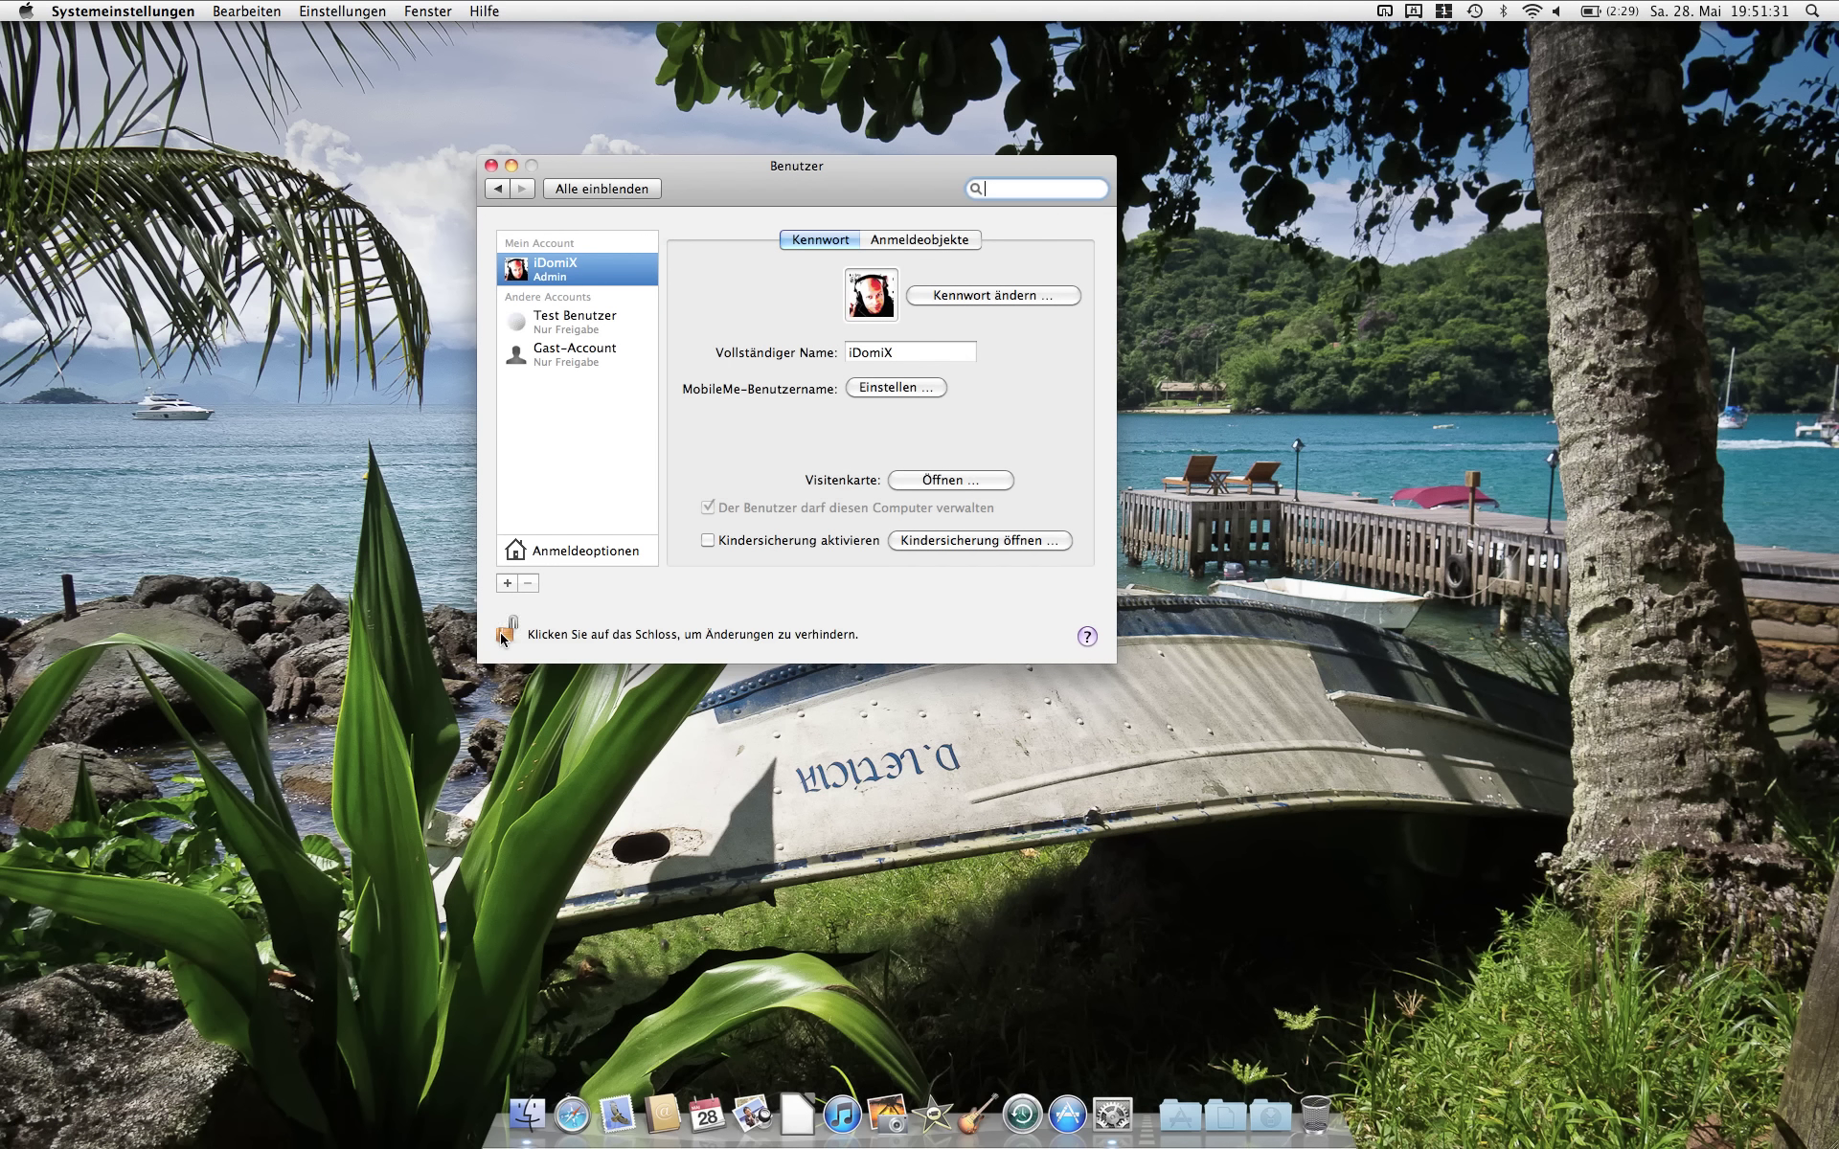
pyautogui.click(531, 562)
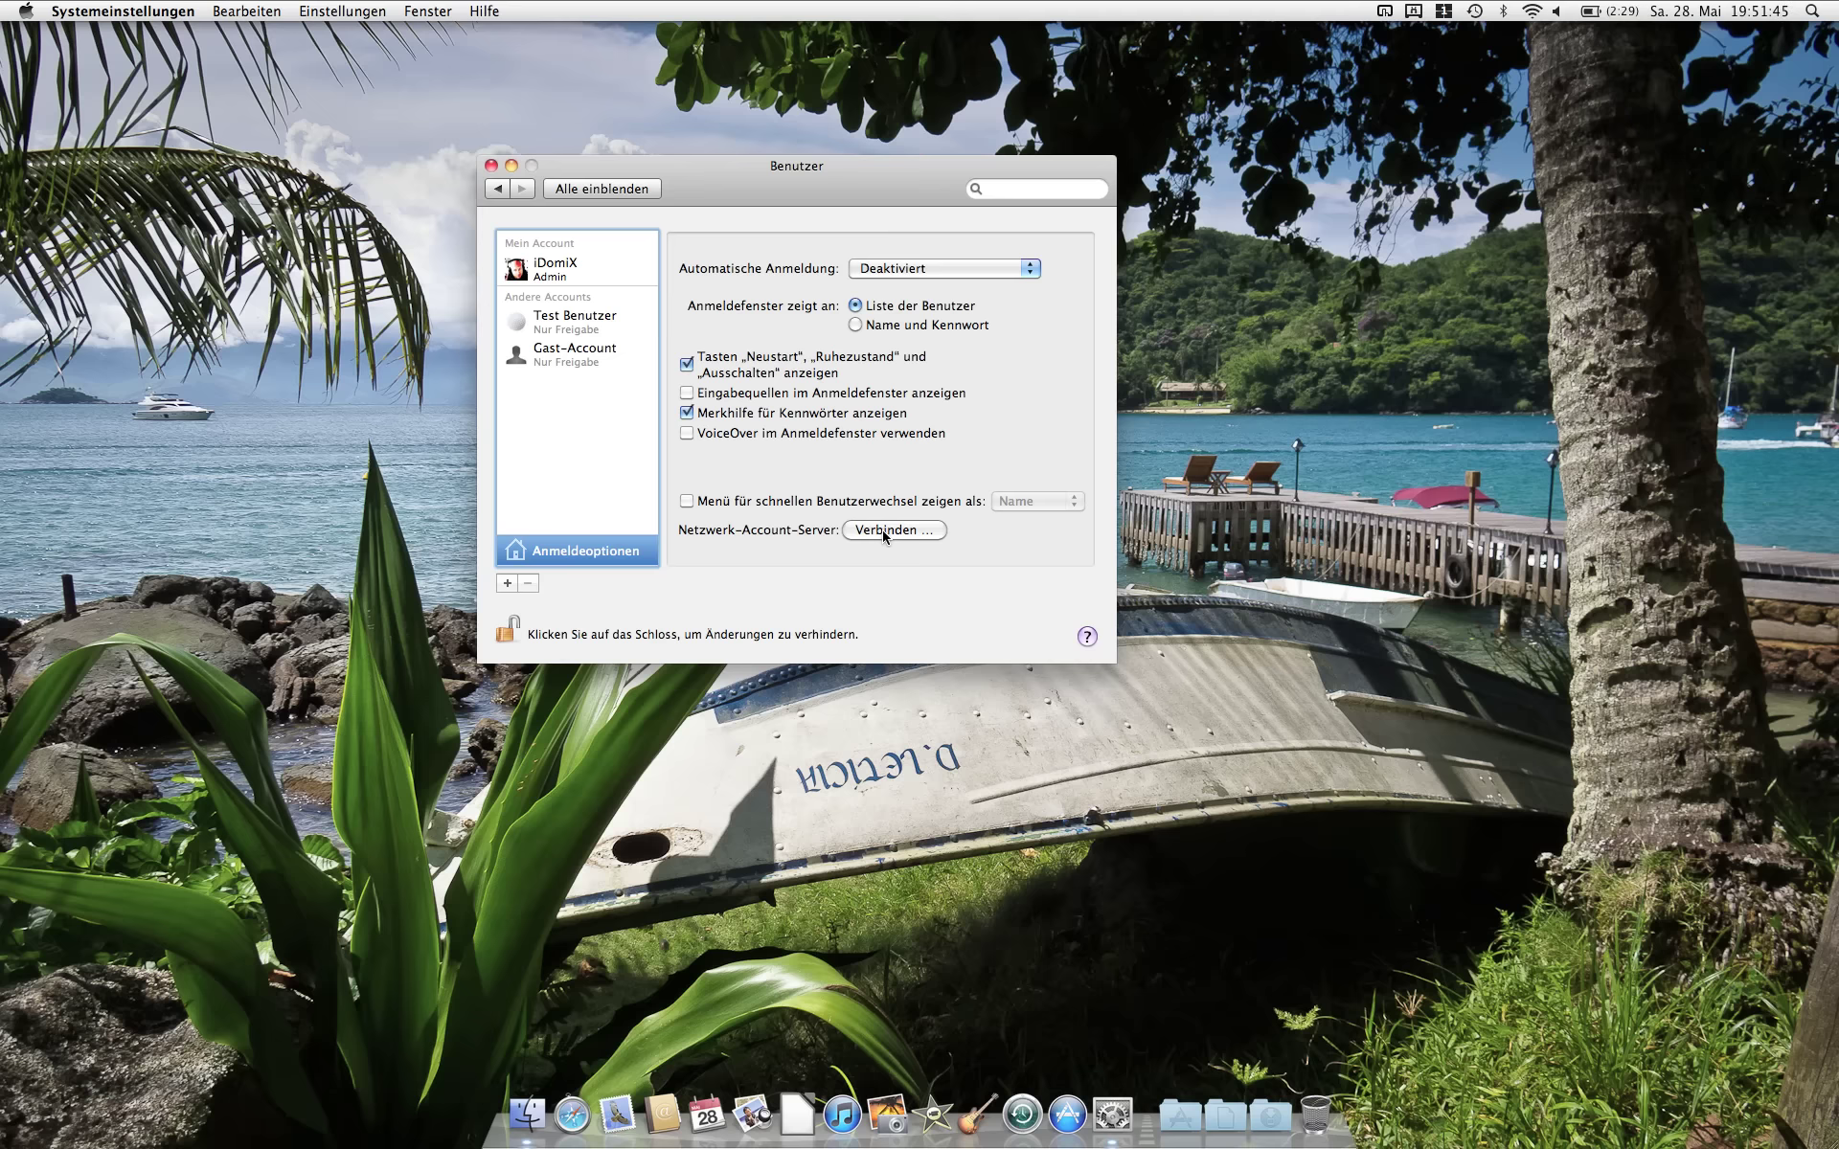
# Step: Connect to network account server server.home.net using Nur verbinden, without configuring services
pyautogui.click(884, 532)
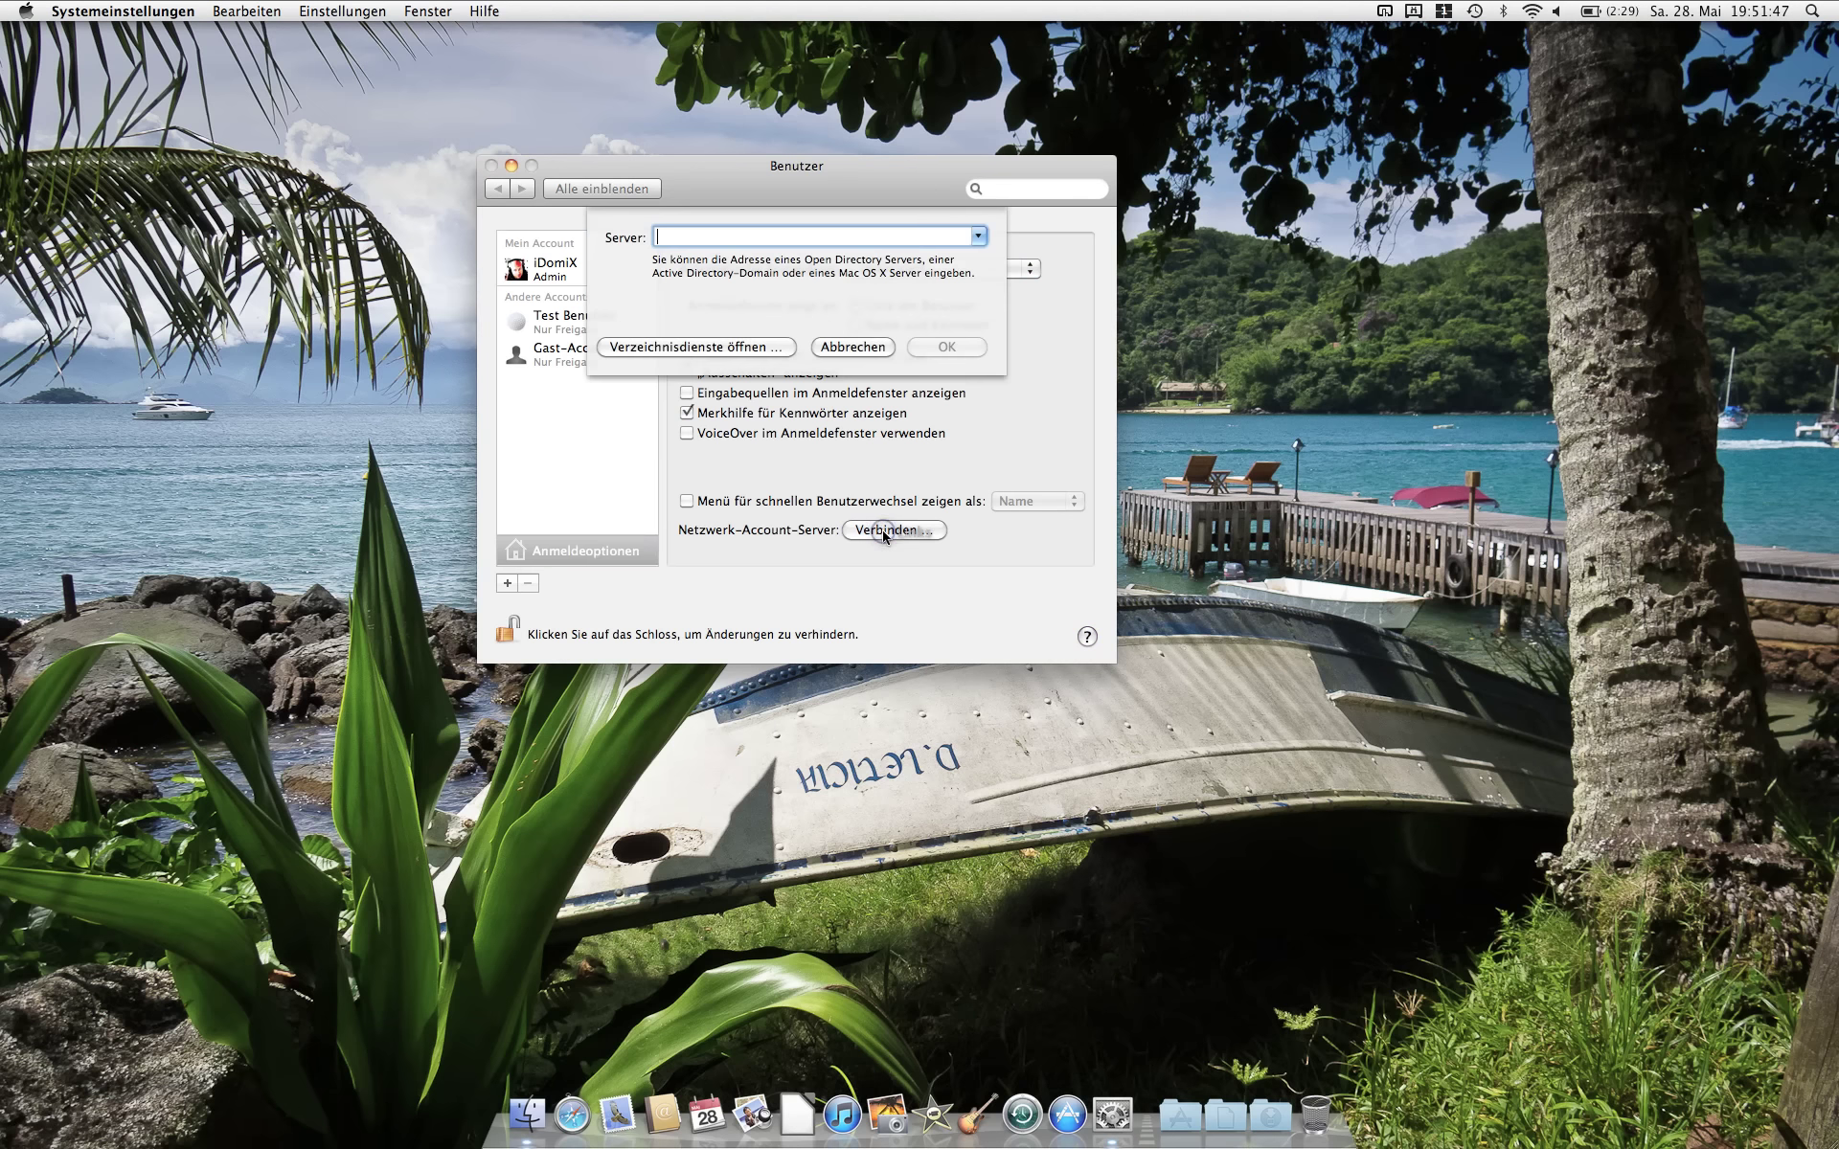
pyautogui.write('server.home.net')
pyautogui.press('Return')
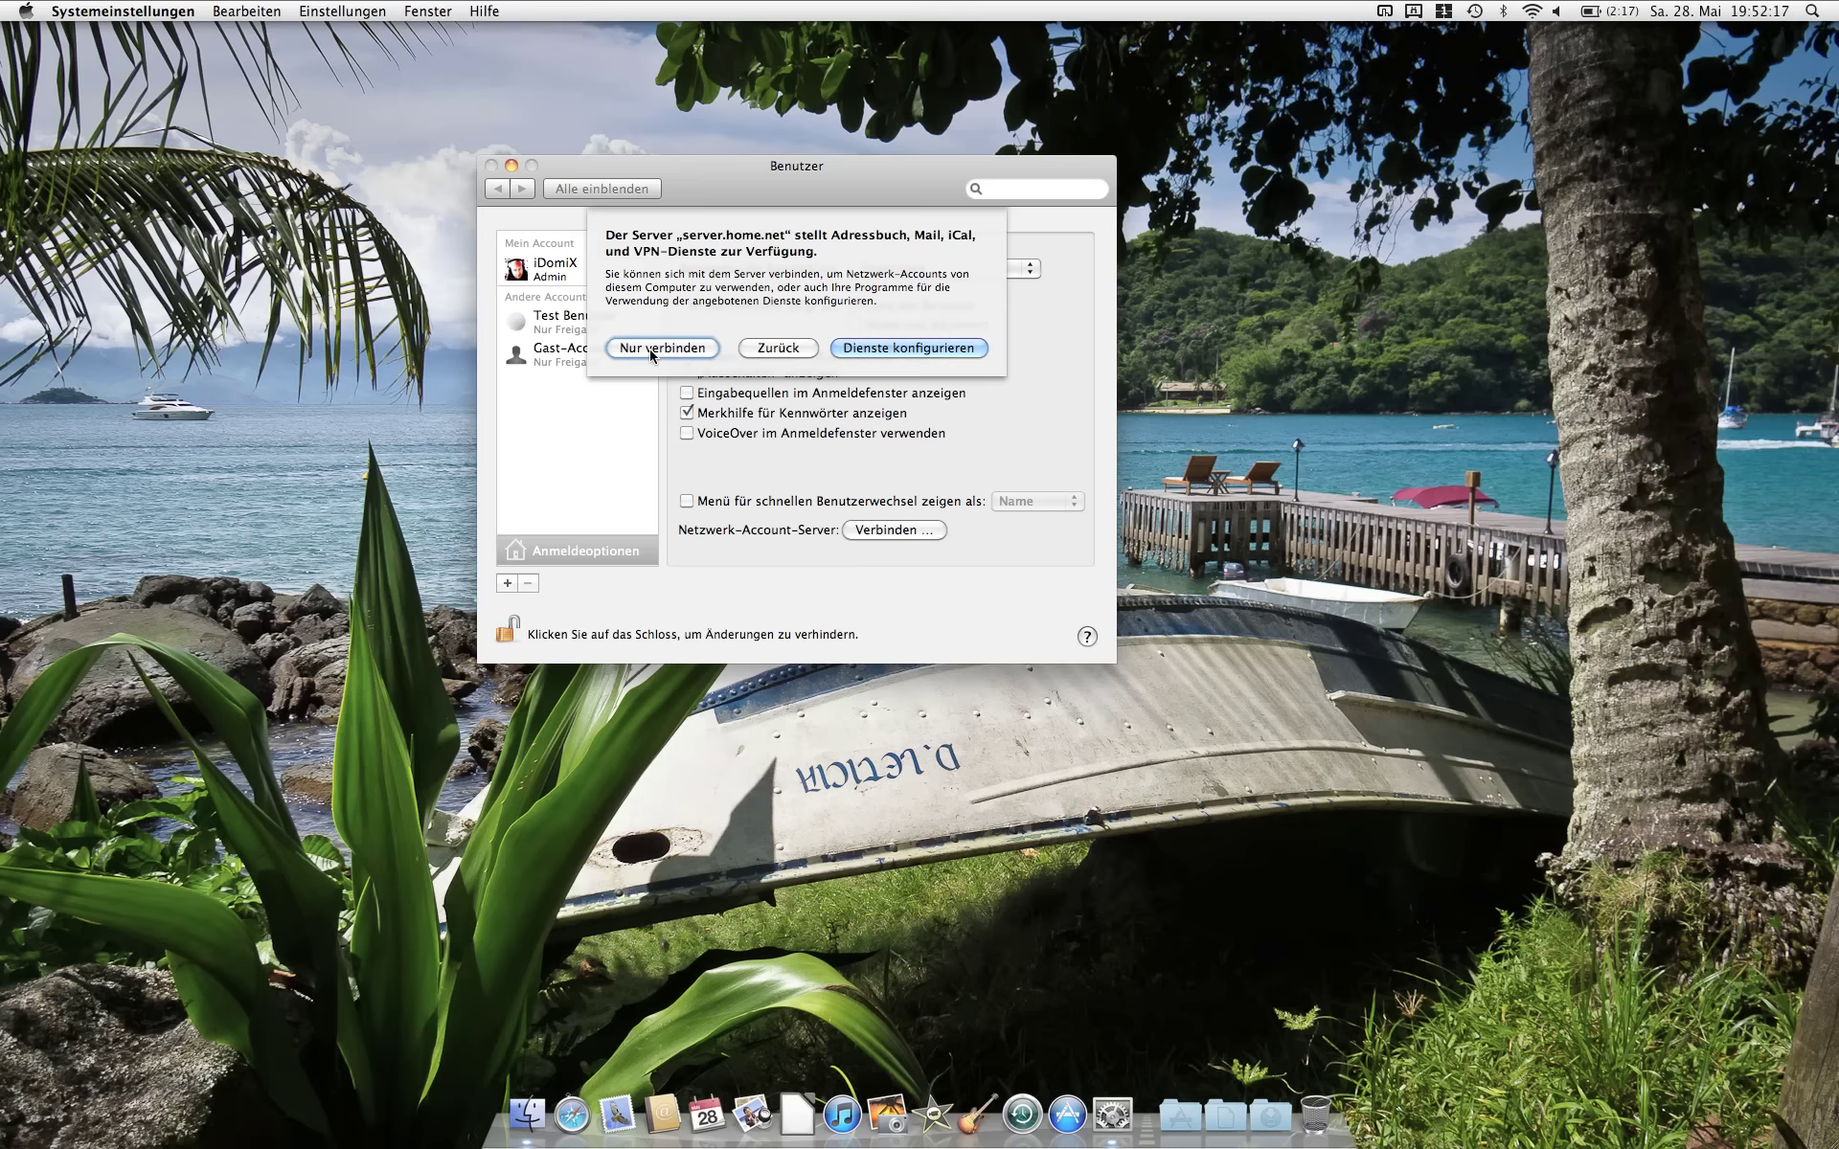
pyautogui.click(650, 350)
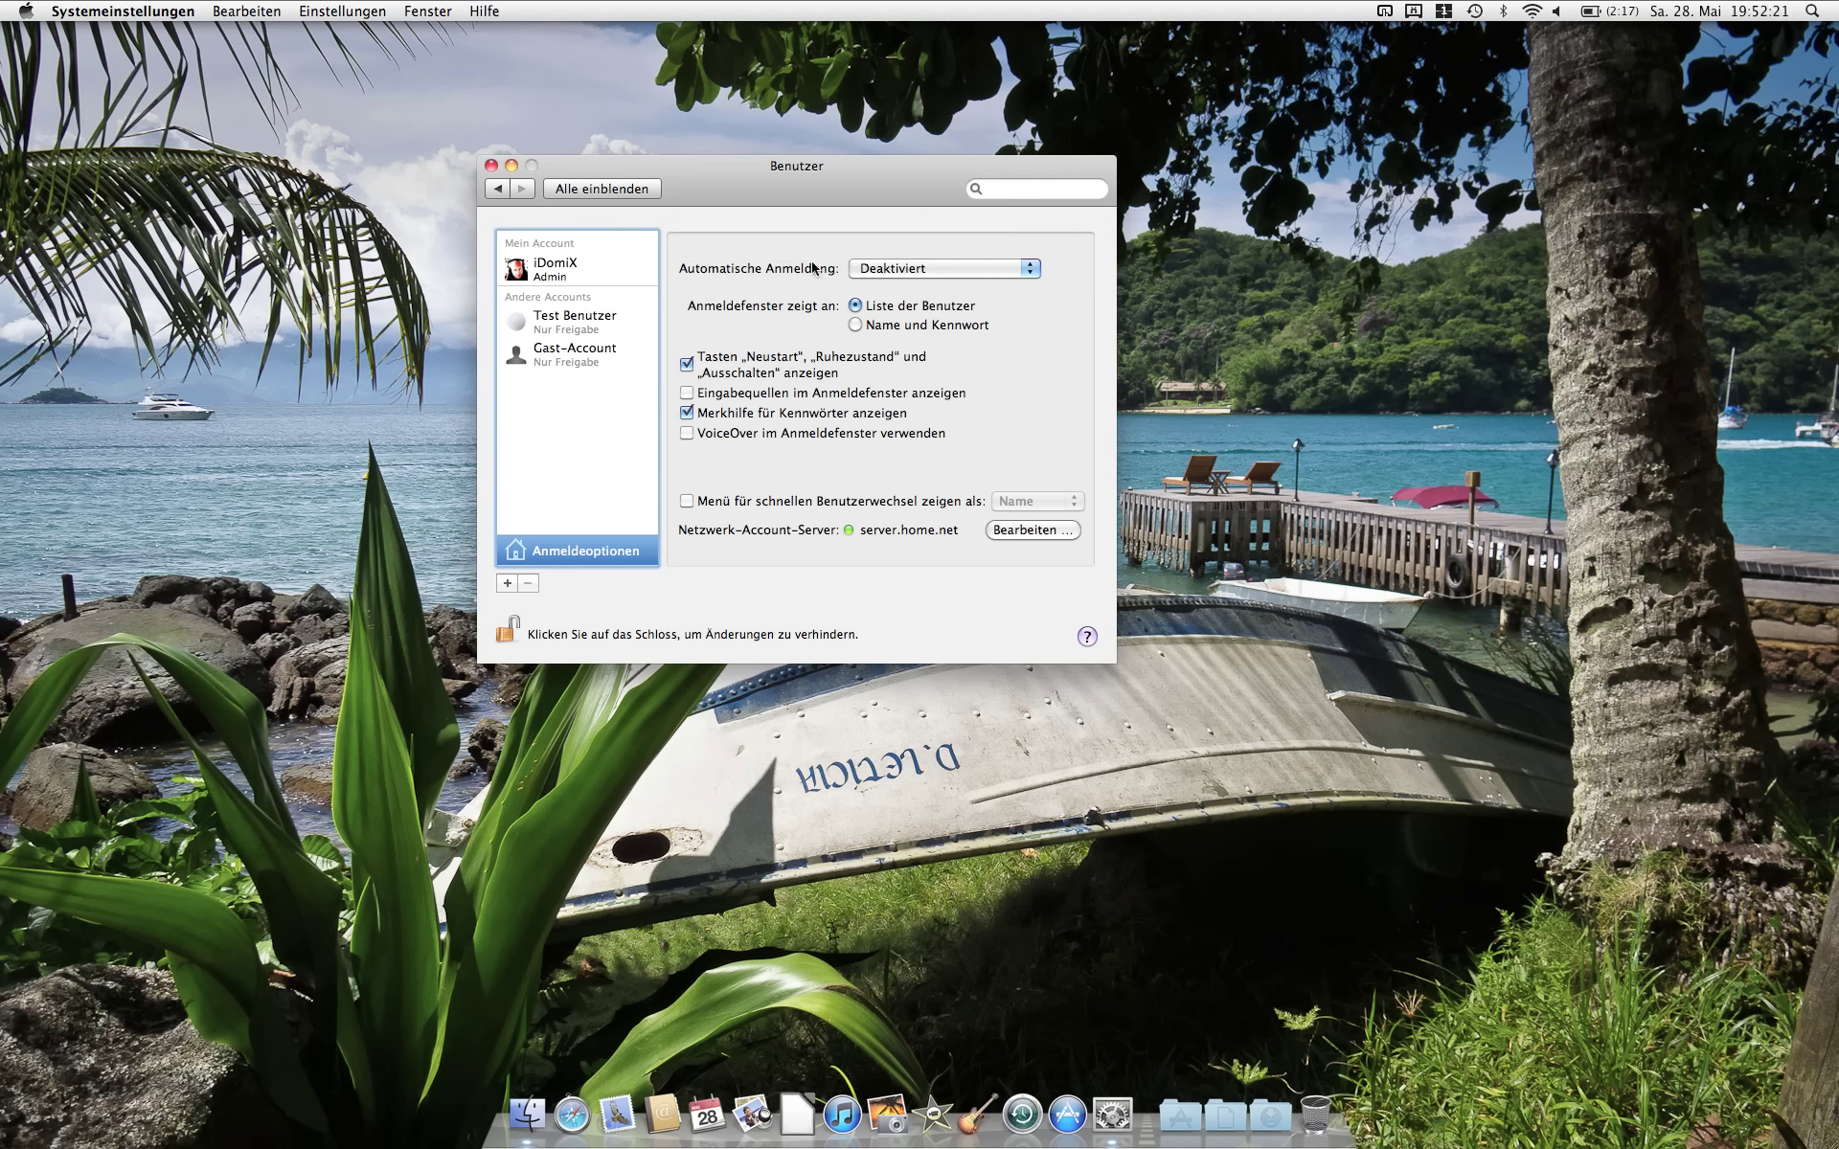
# Step: Move the Benutzer window to the right to make room for the Windows Server VM
pyautogui.moveTo(766, 168); pyautogui.dragTo(851, 172)
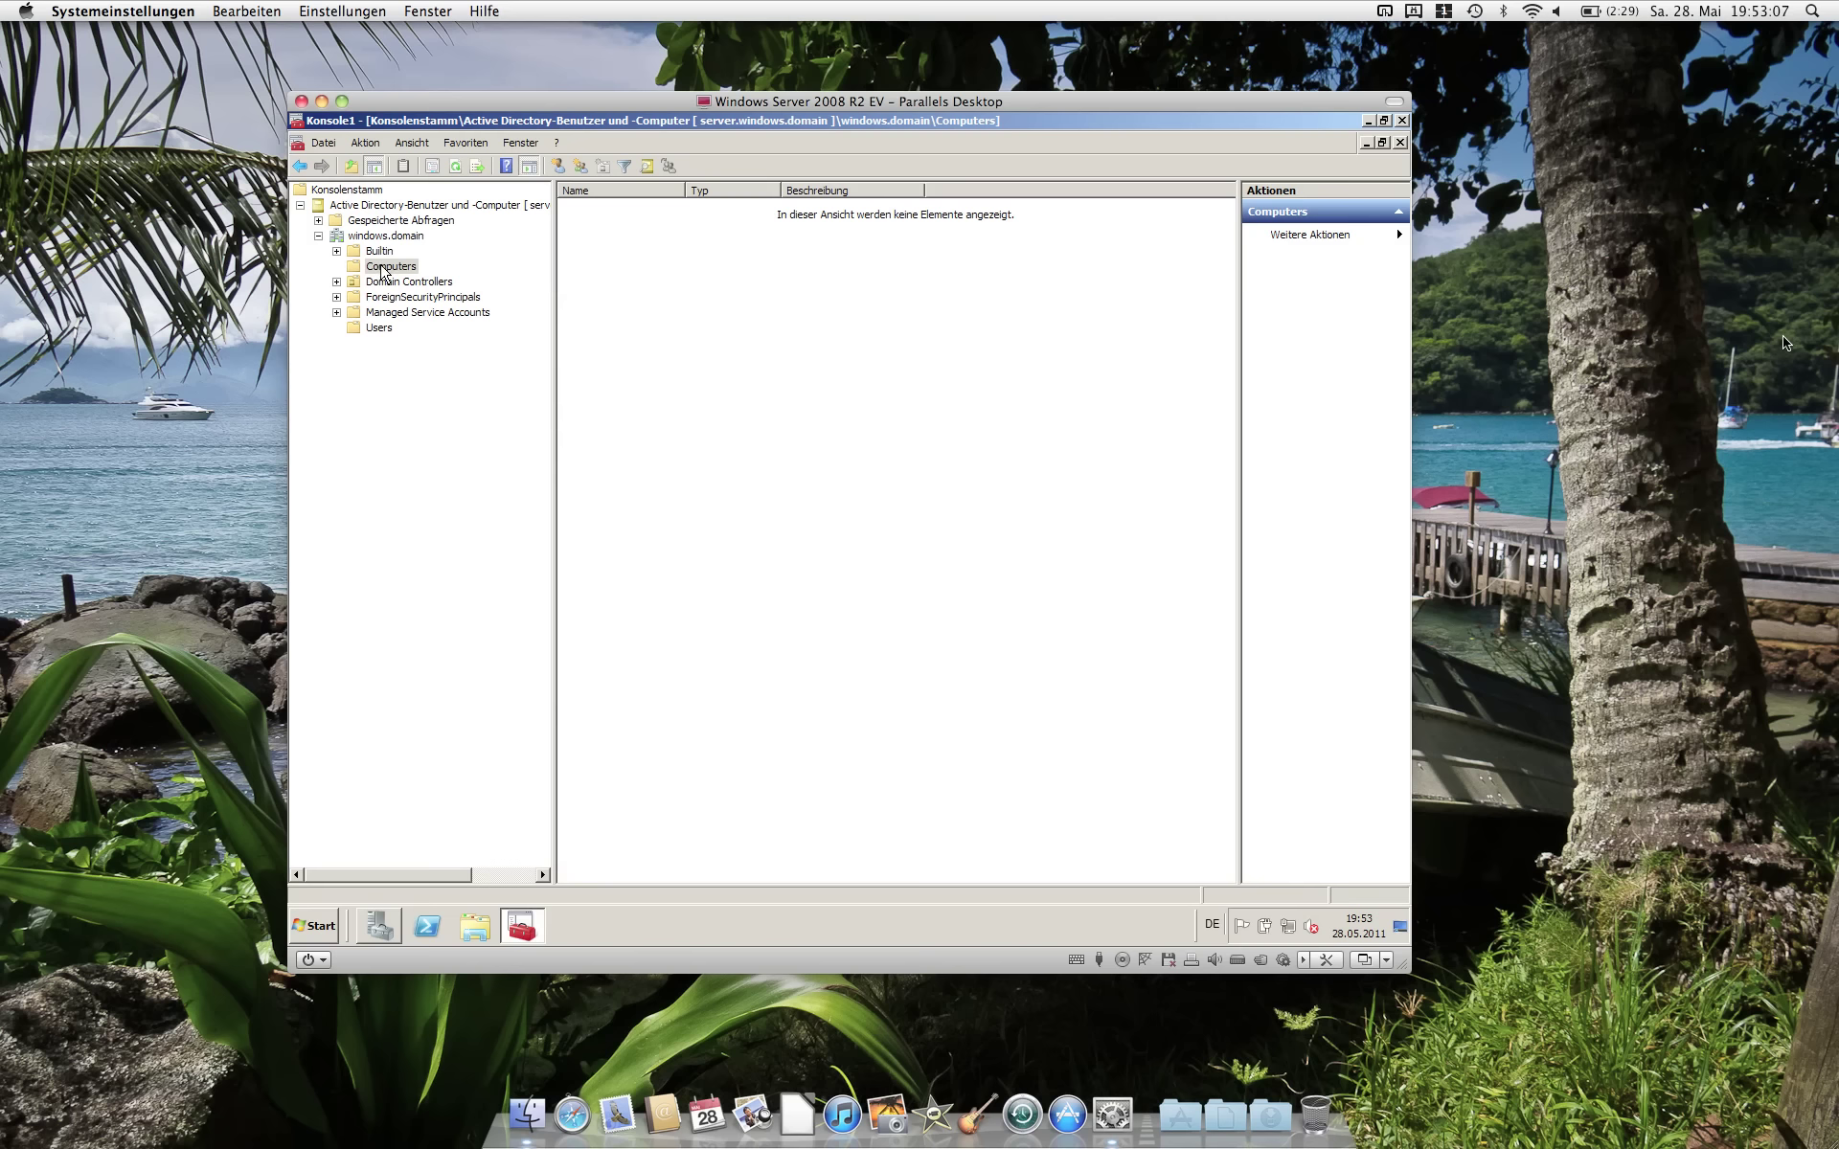
# Step: Create a new computer account named macbook in the windows.domain Computers container
pyautogui.rightClick(380, 267)
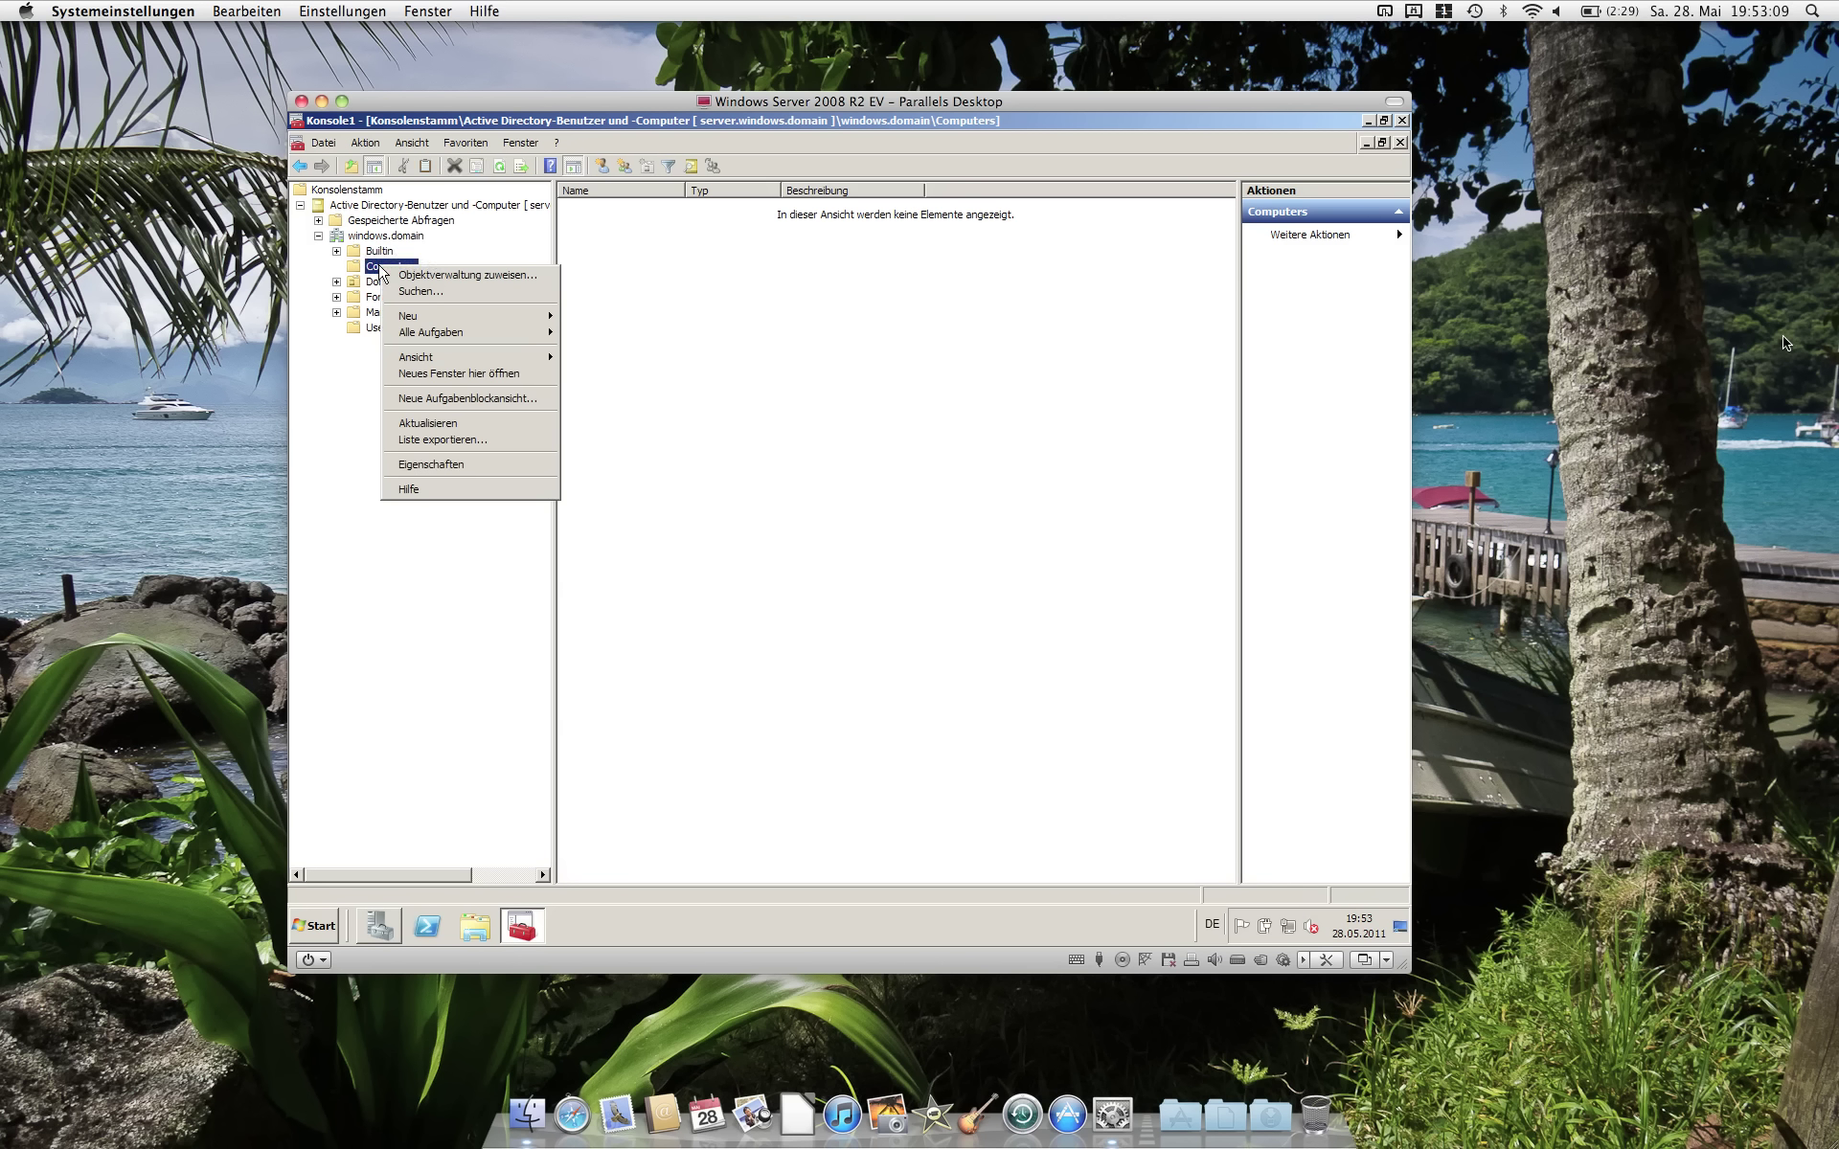
pyautogui.moveTo(527, 317)
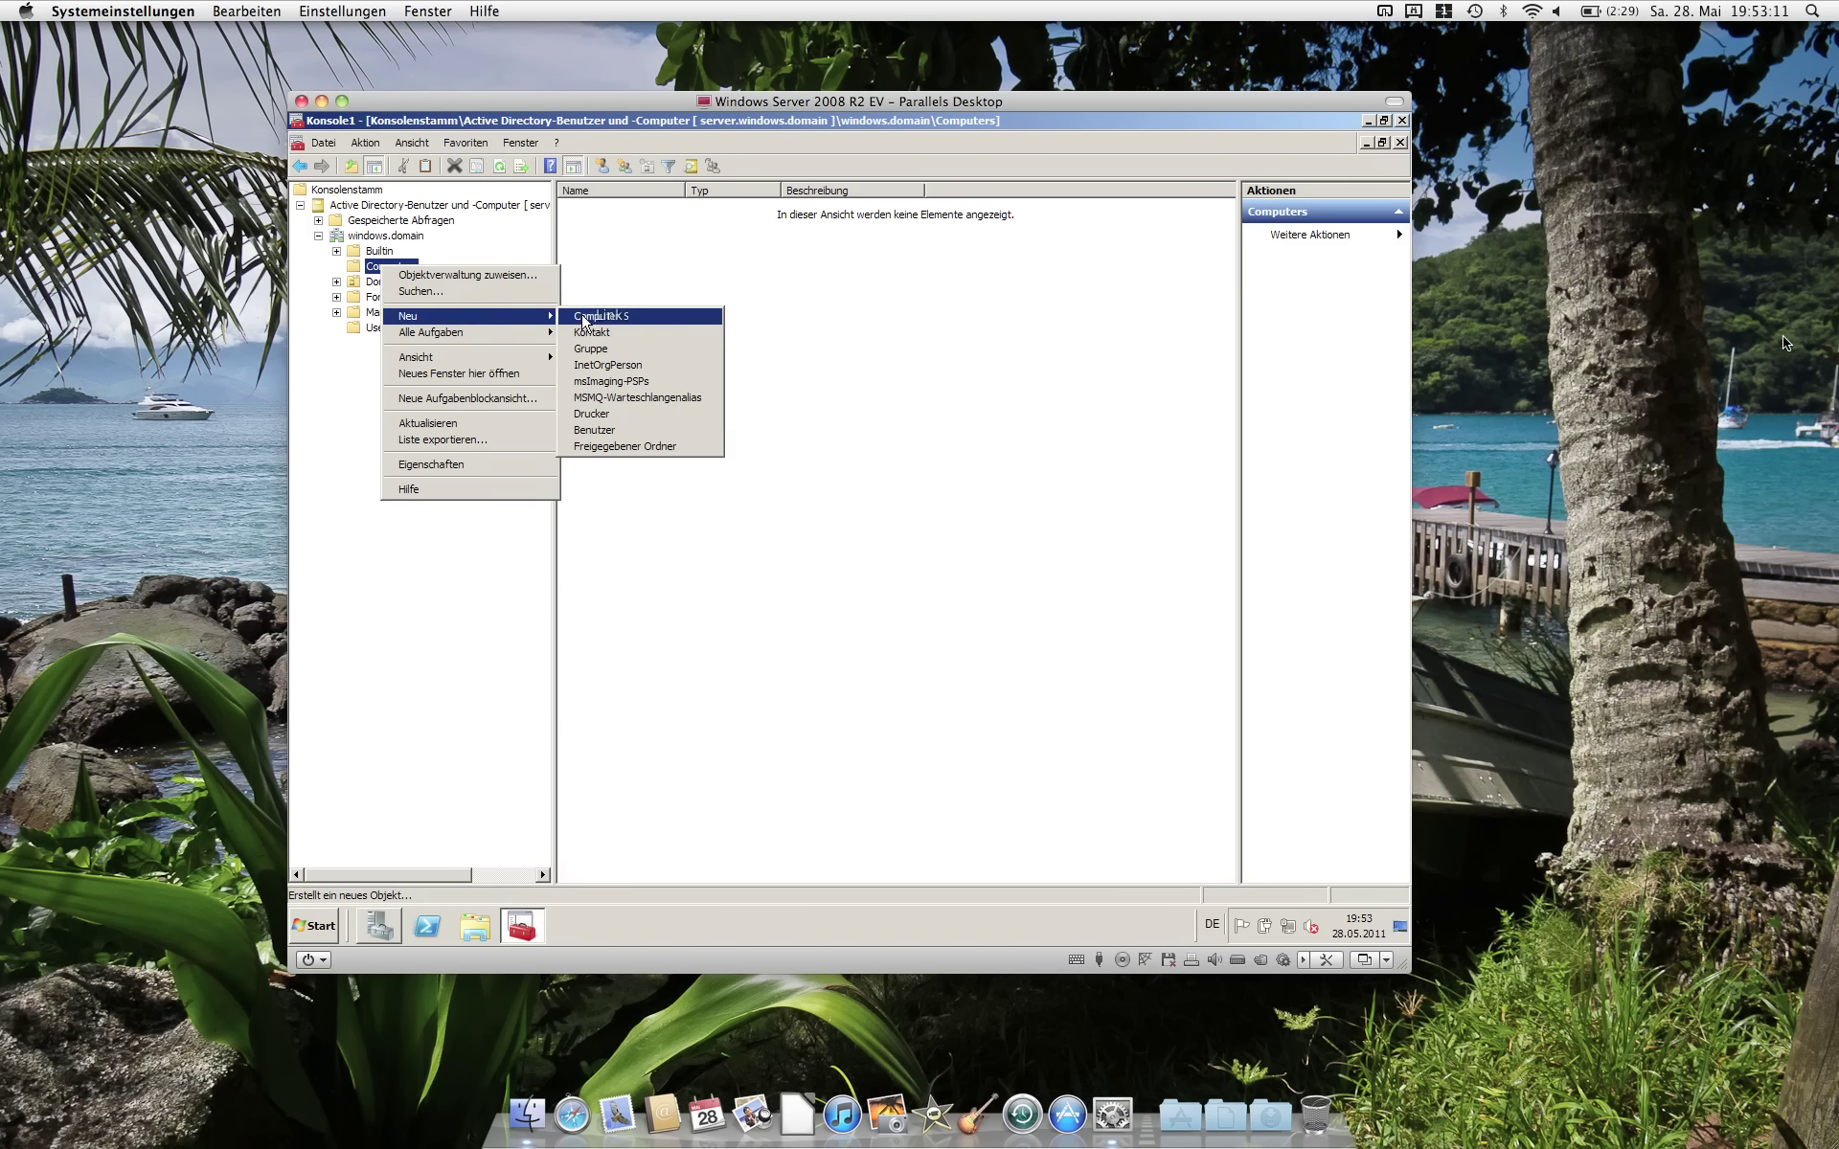
pyautogui.click(583, 317)
pyautogui.write('macbook')
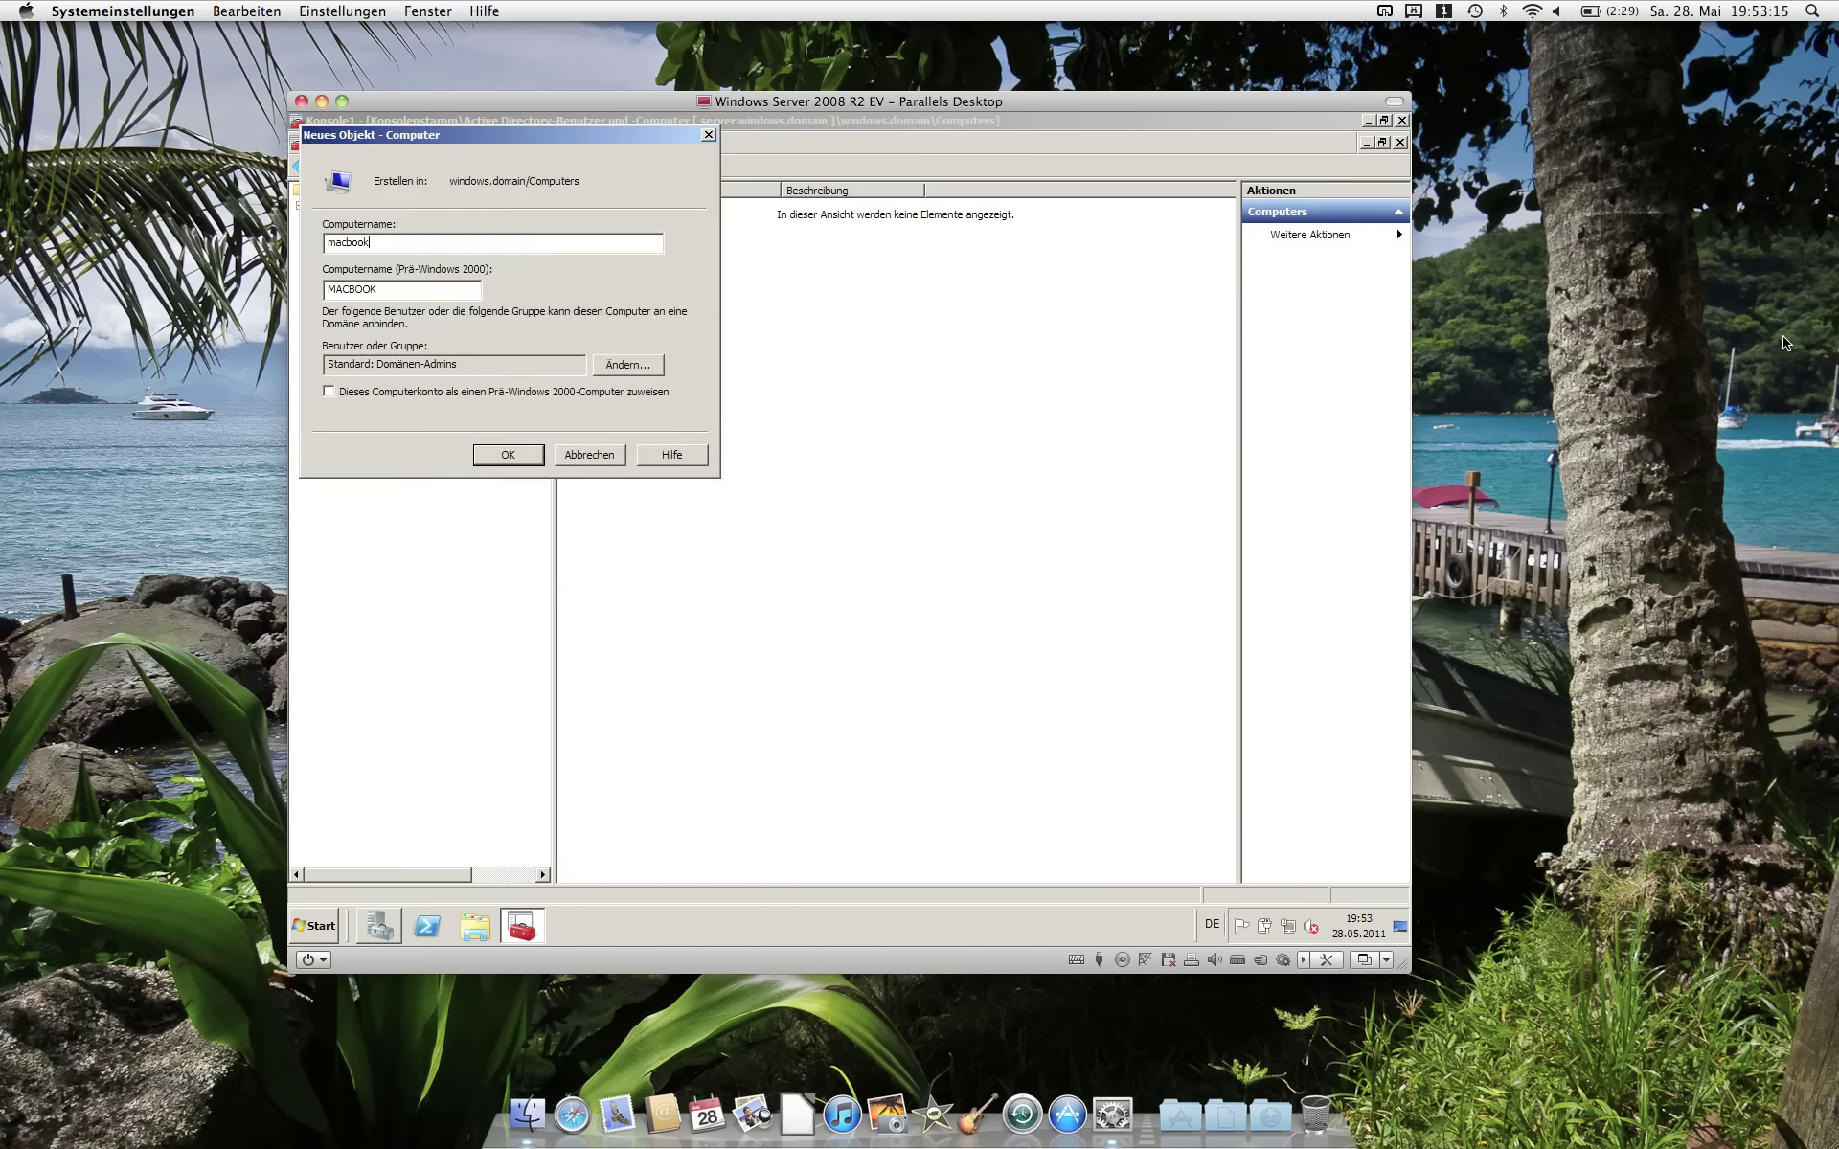
pyautogui.click(515, 456)
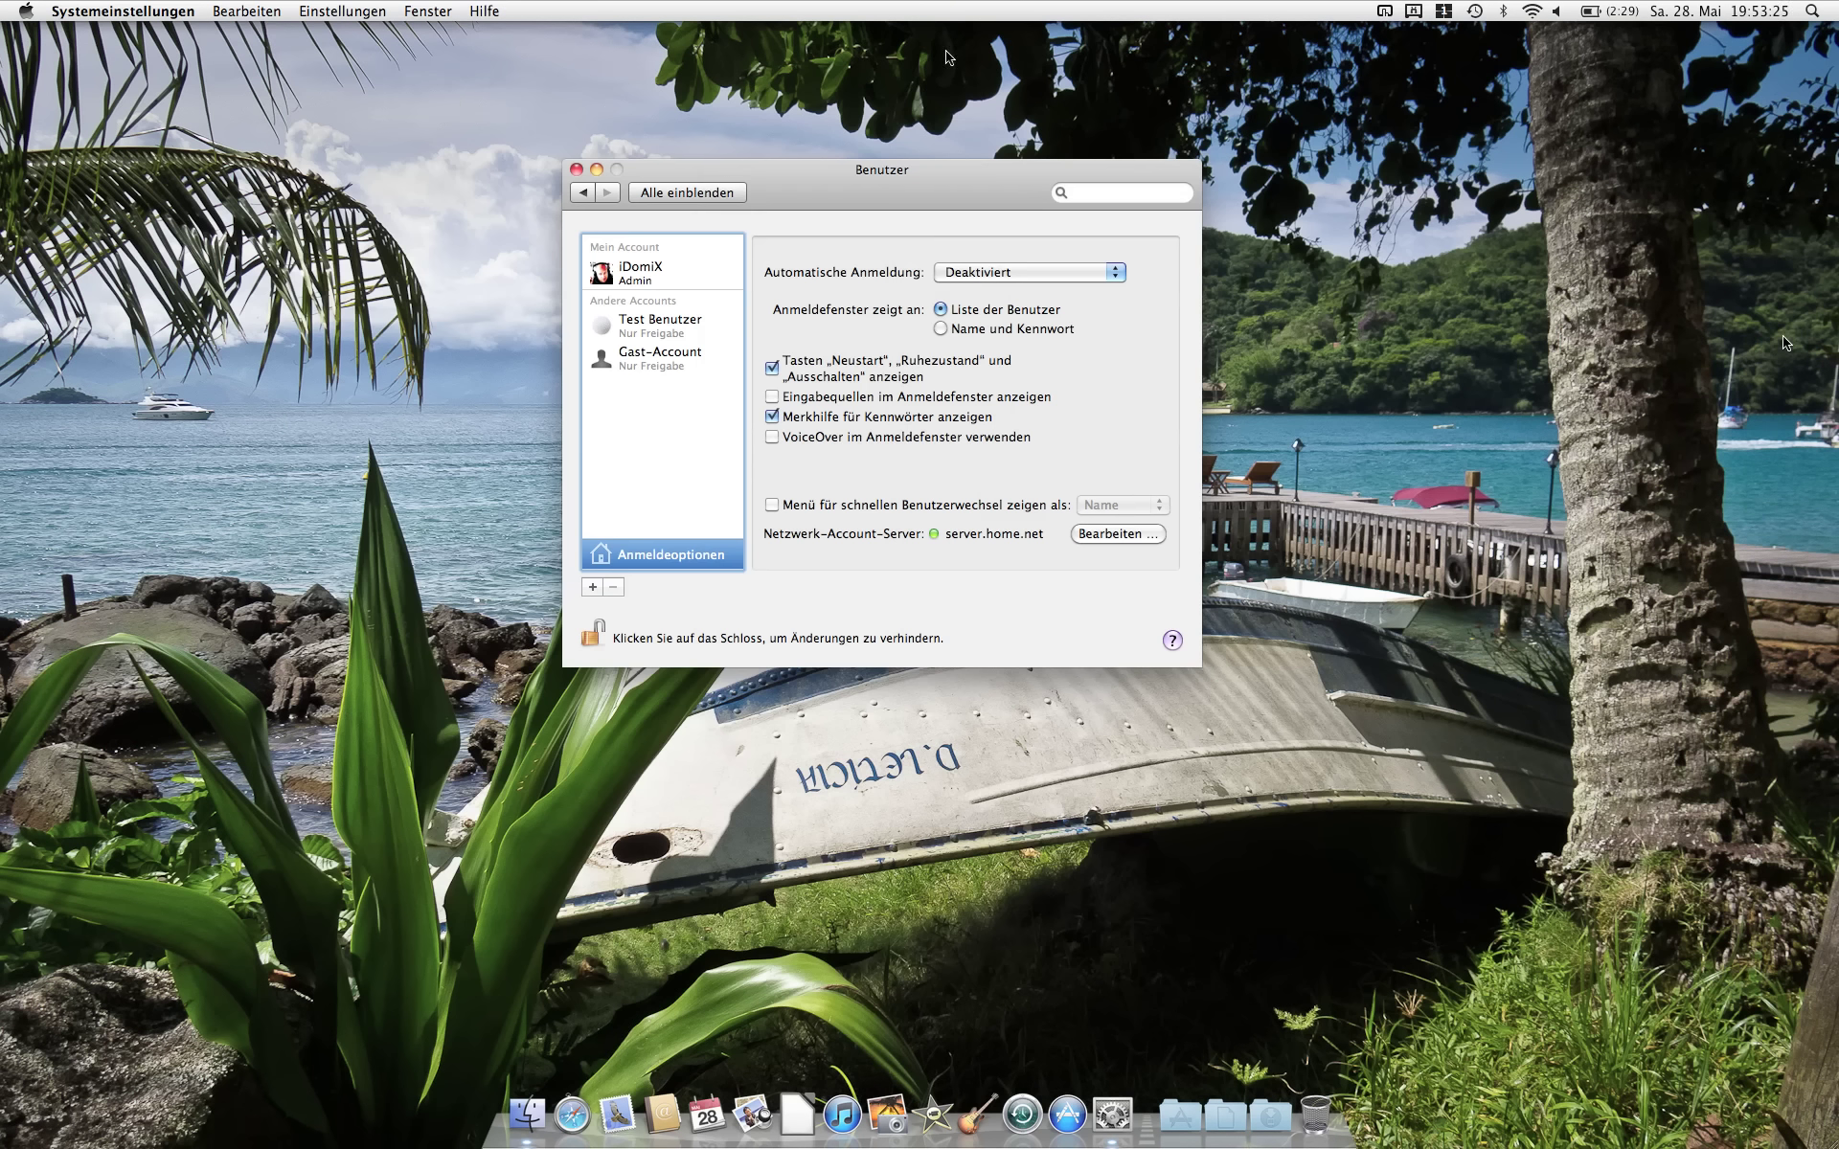
# Step: Open the Bearbeiten… sheet listing server.home.net as the network account server
pyautogui.click(1117, 537)
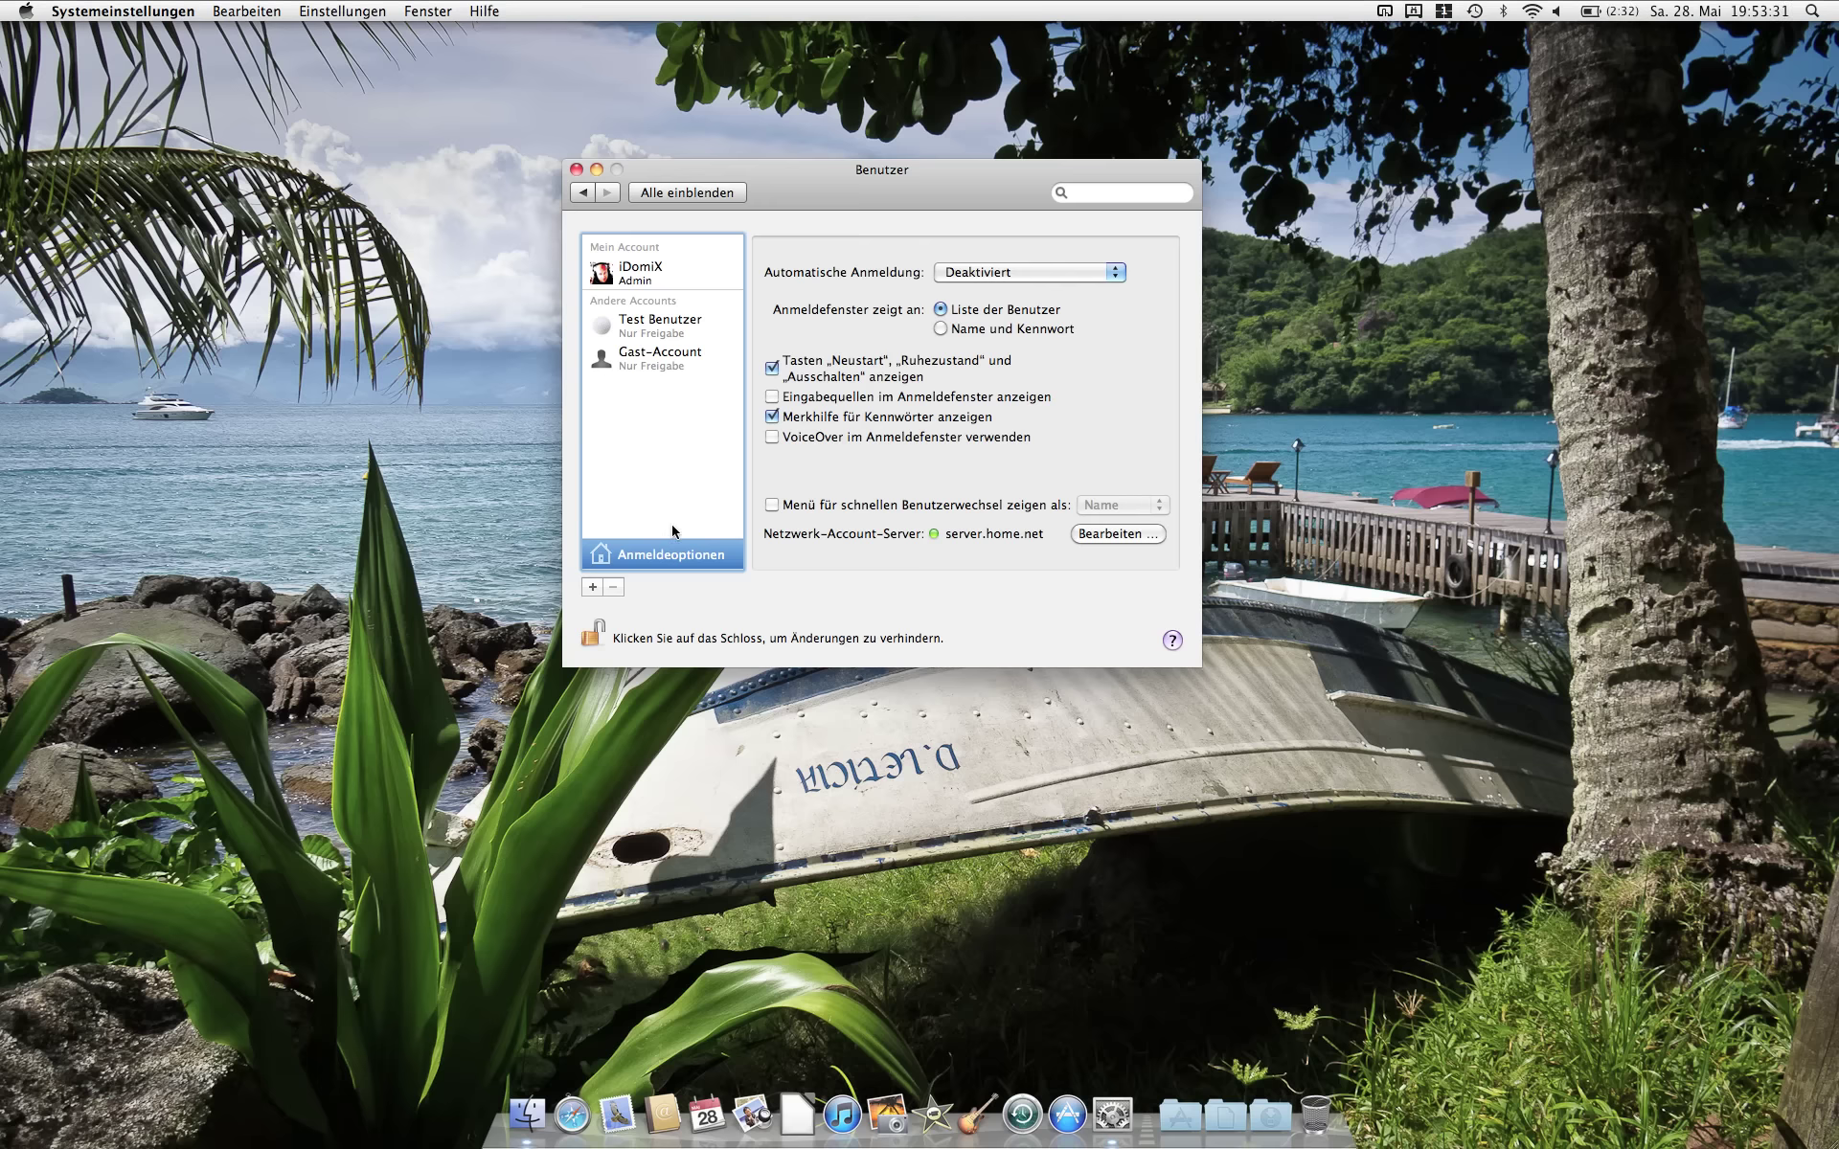
pyautogui.click(1113, 532)
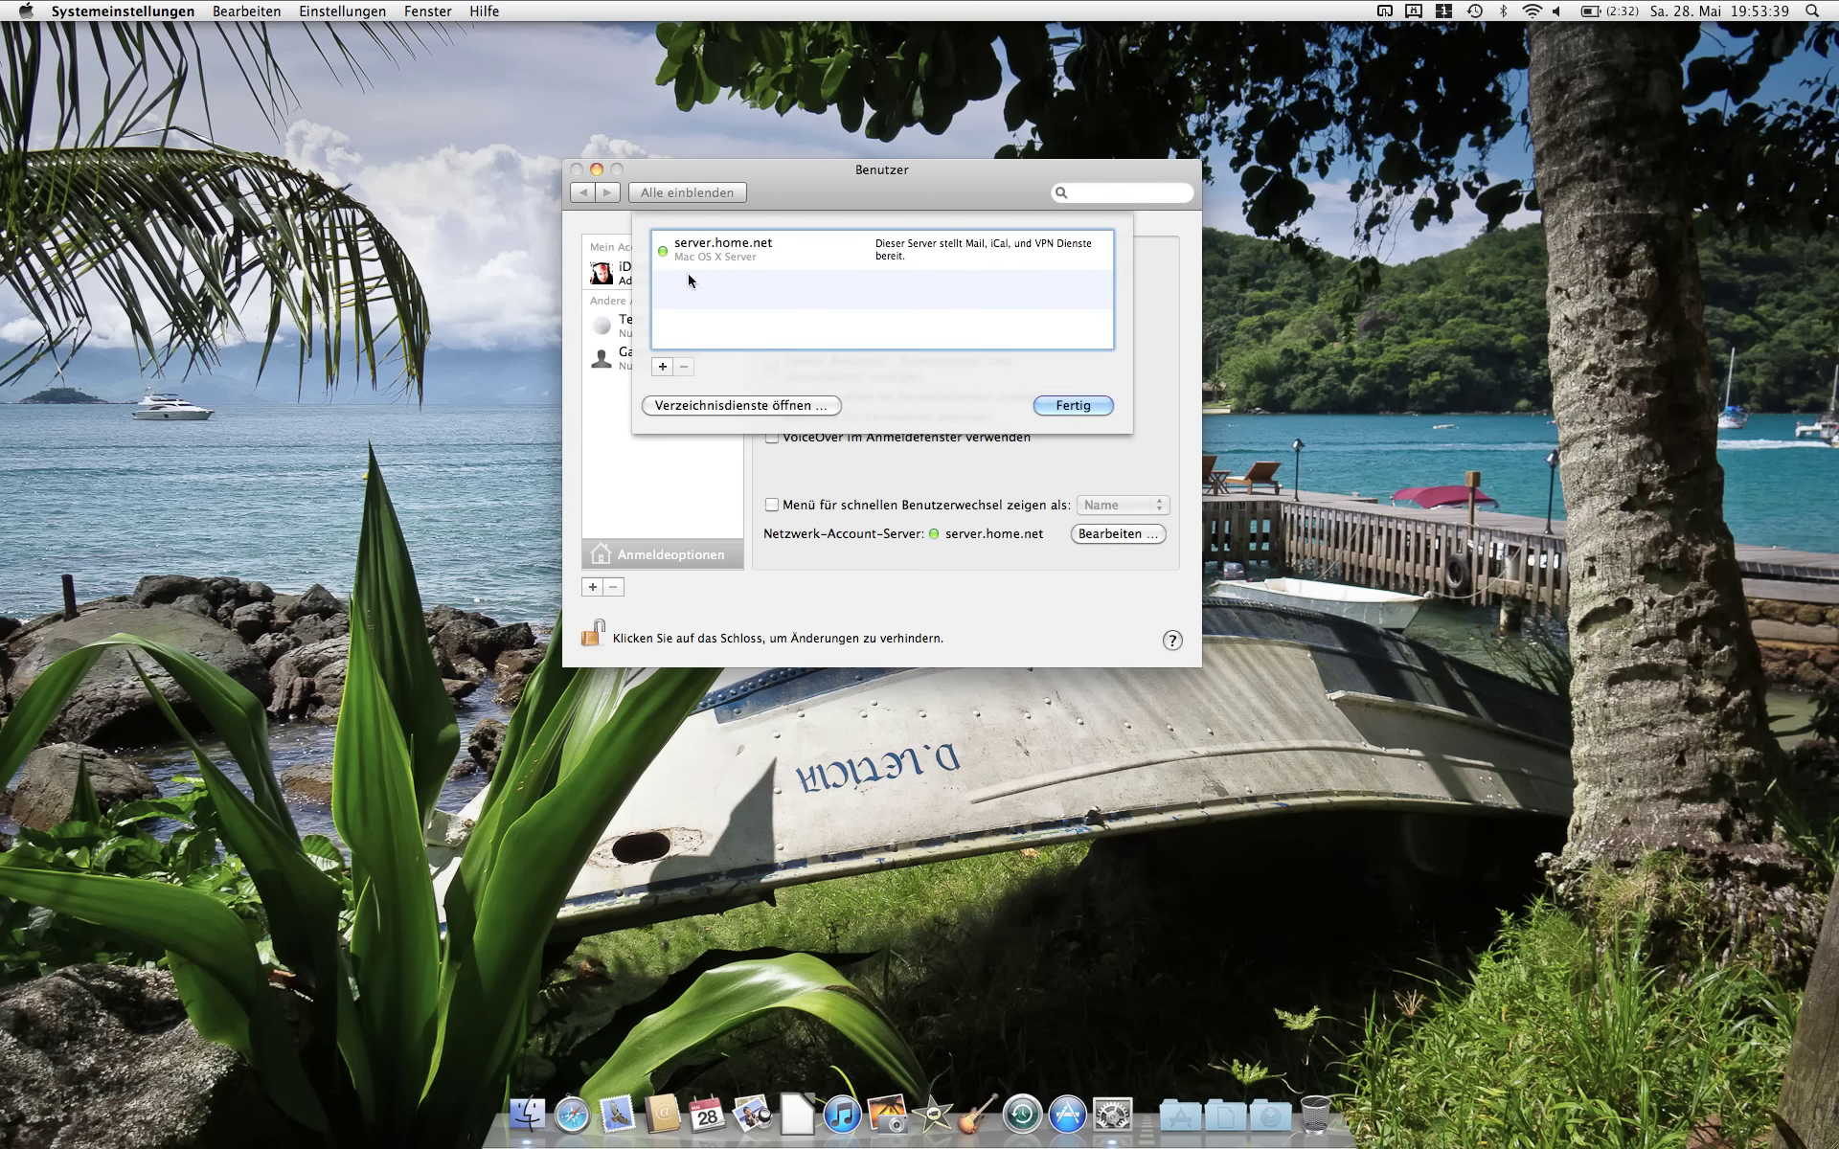
# Step: Add the Active Directory domain windows.domain as another directory server
pyautogui.click(663, 368)
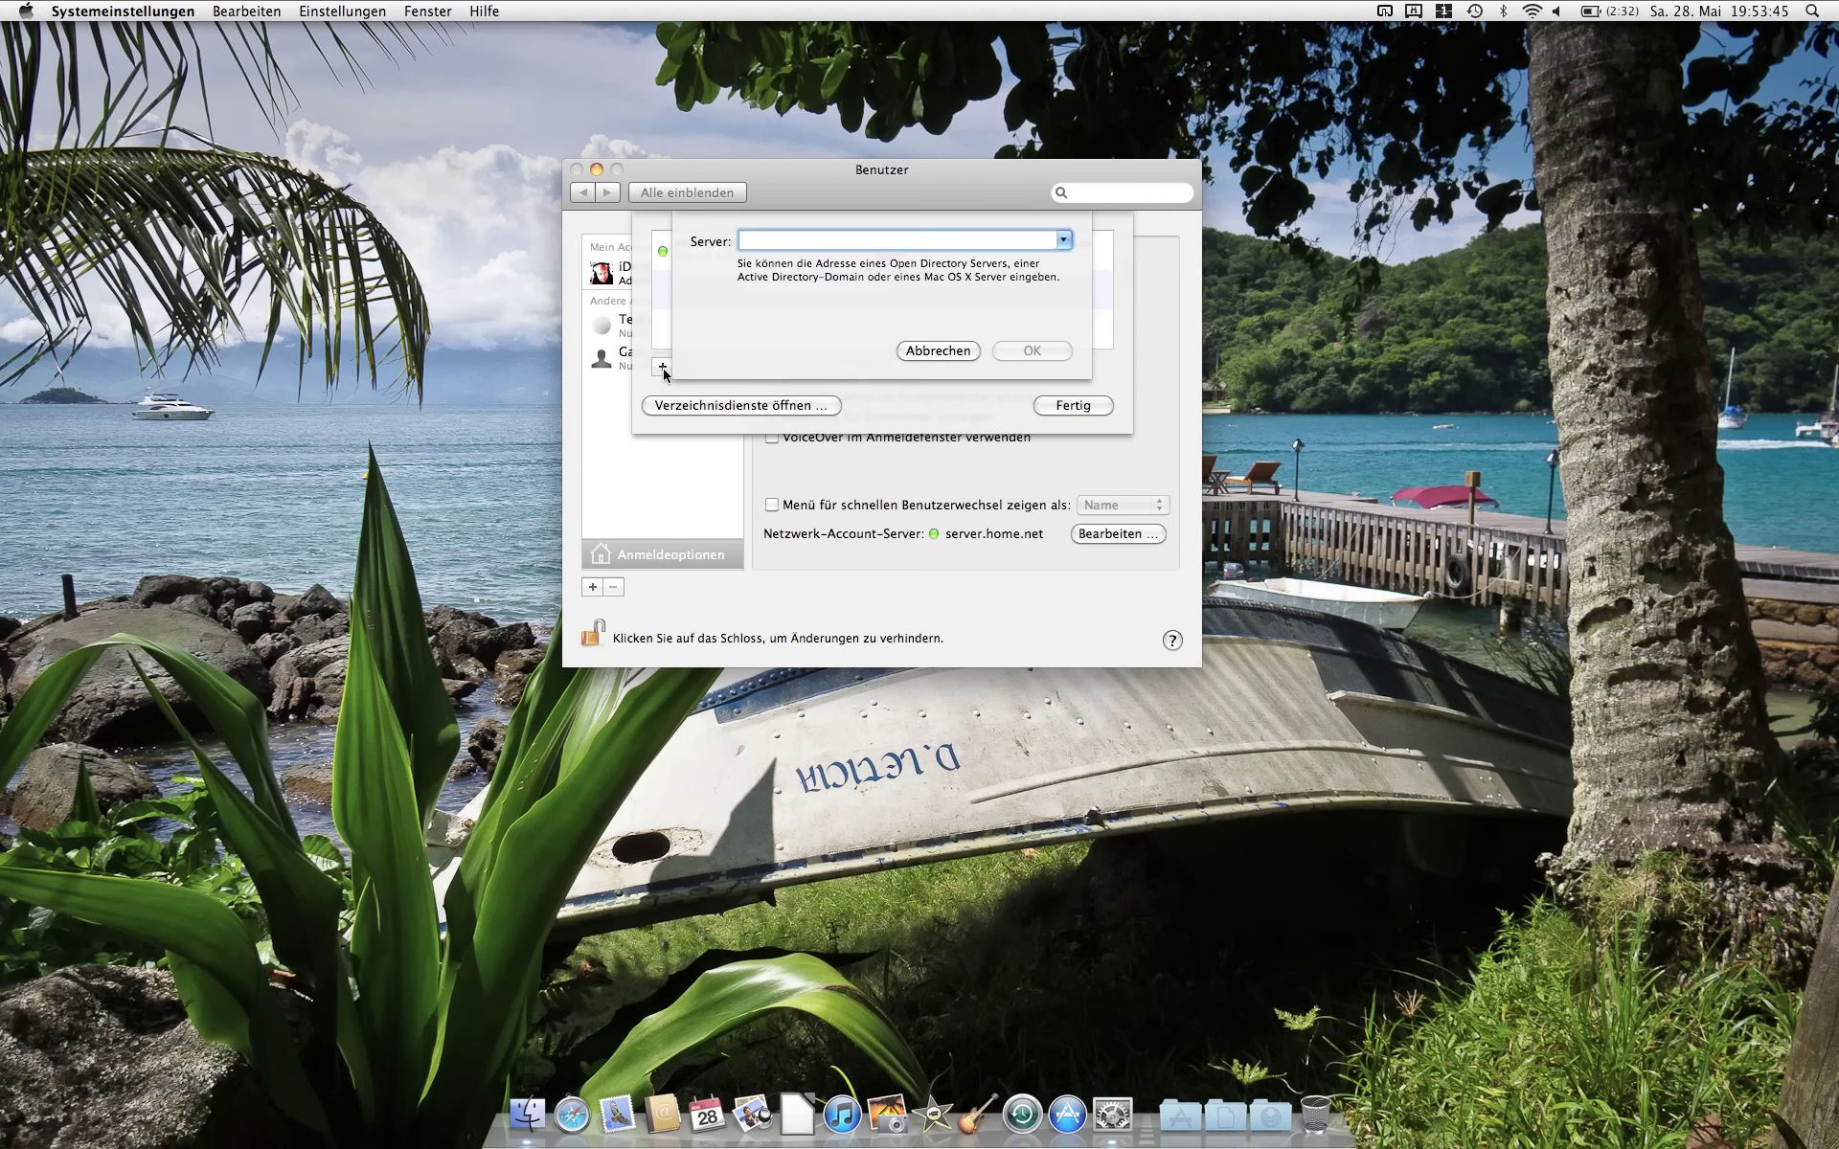
pyautogui.write('server.d')
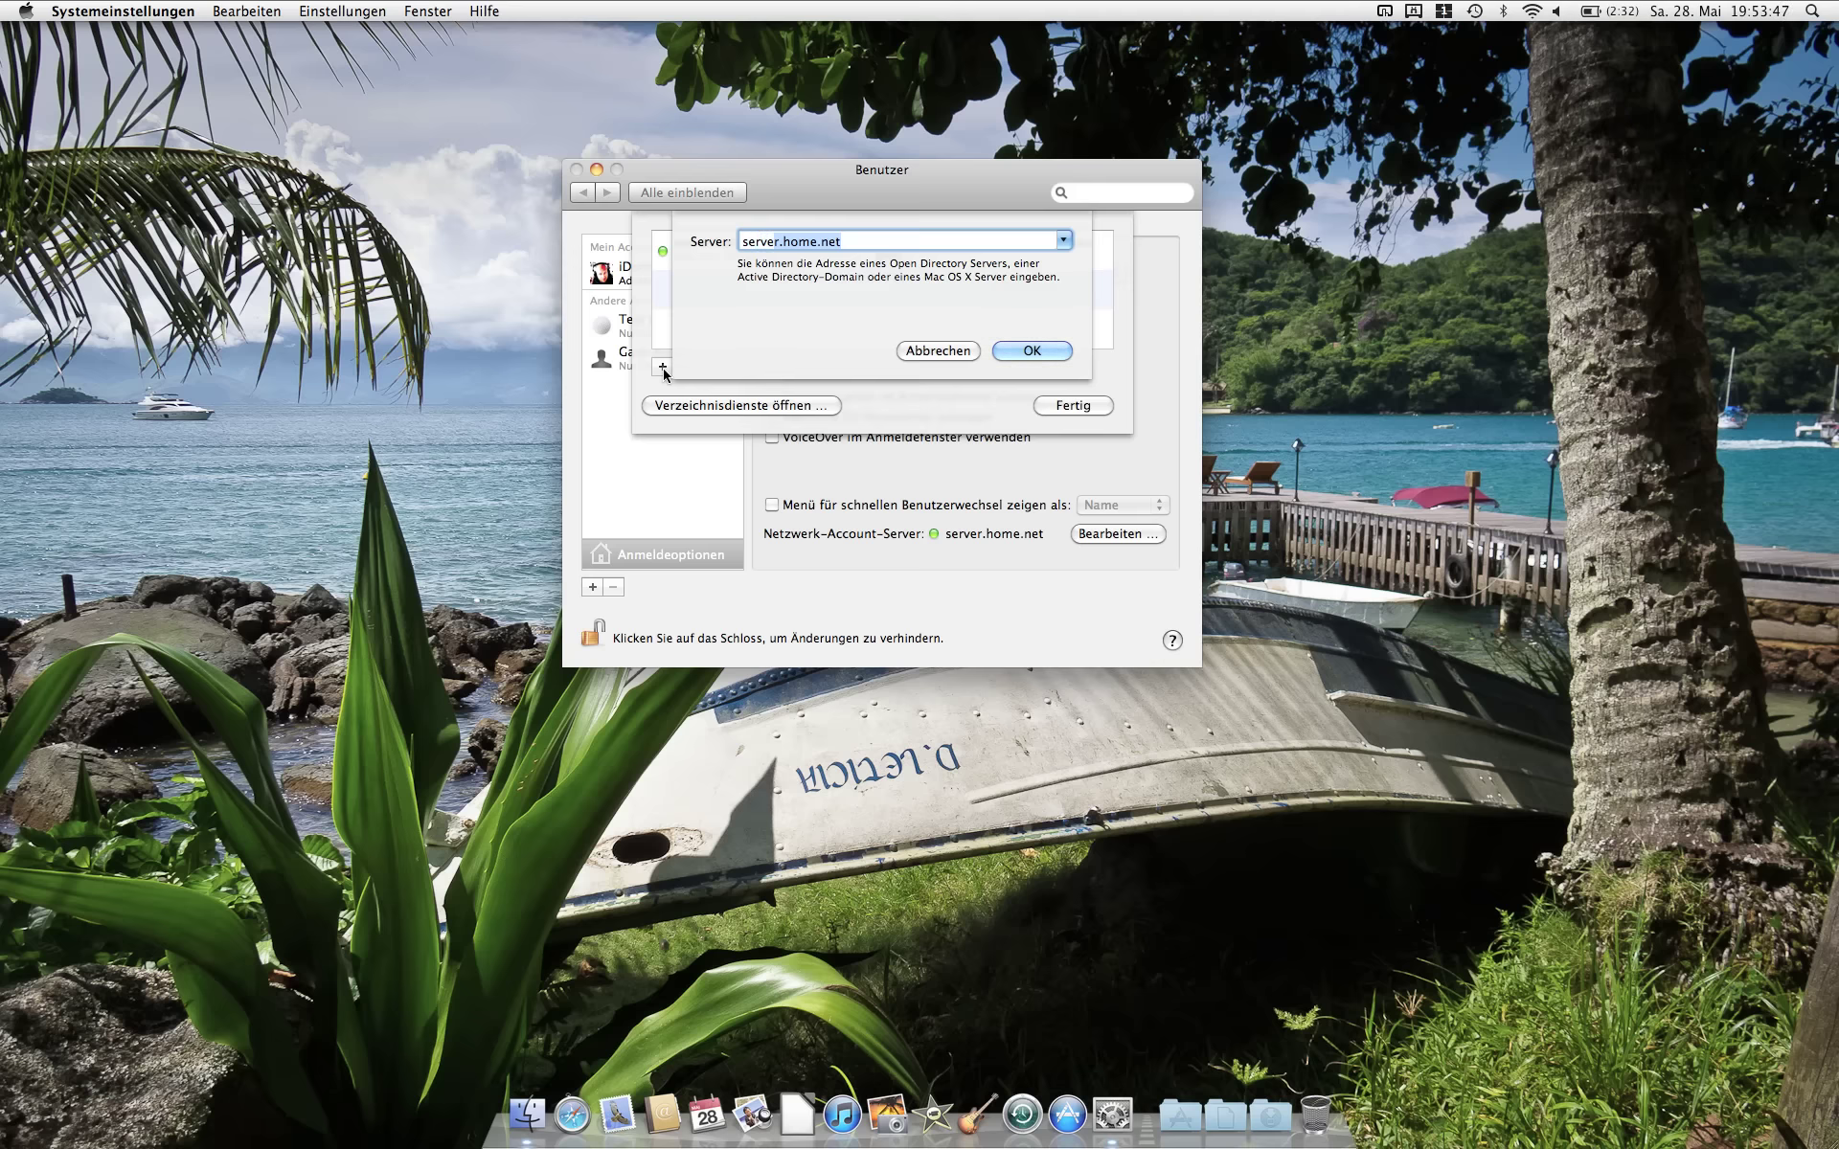
pyautogui.press('BackSpace')
pyautogui.write('windows.domain')
pyautogui.press('Return')
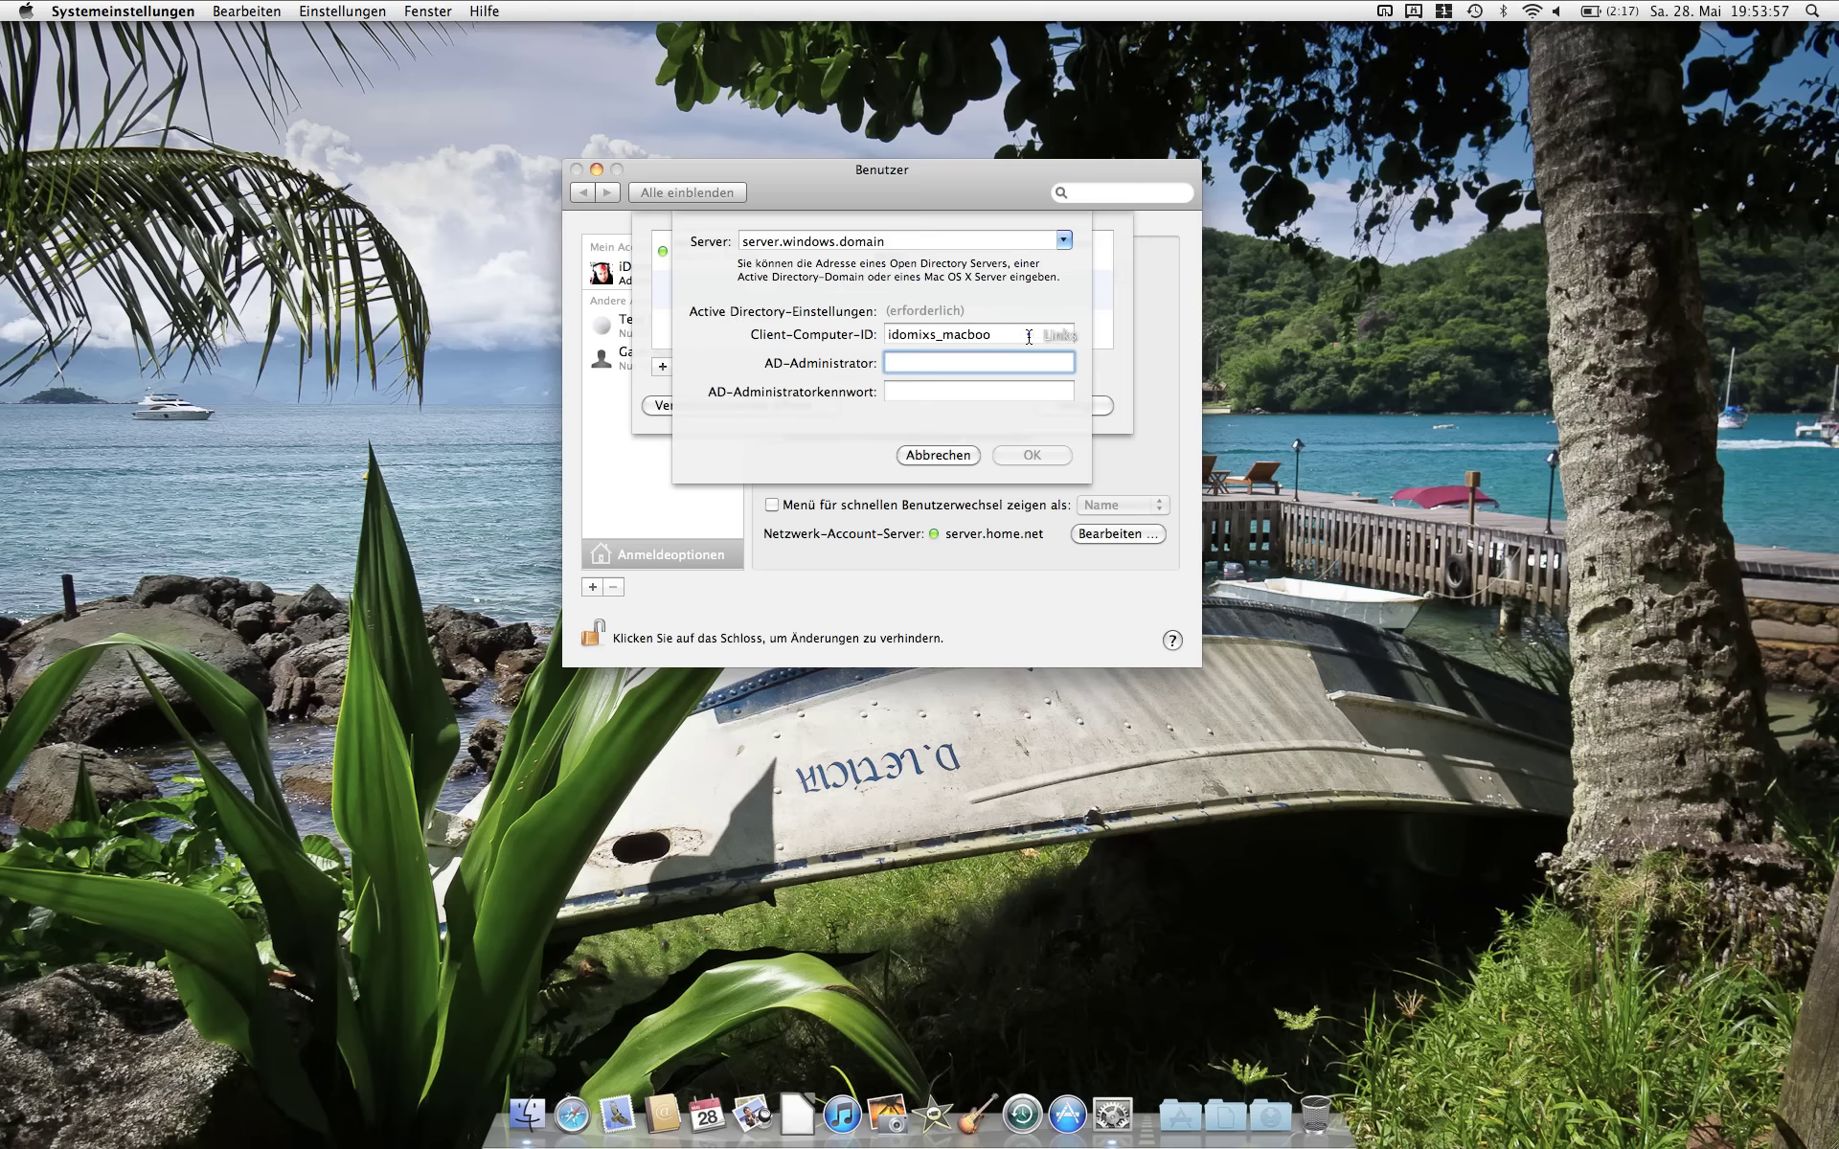
# Step: Set Client-Computer-ID to macbook, enter the AD administrator's name and password, and confirm the binding
pyautogui.moveTo(1044, 334); pyautogui.dragTo(857, 335)
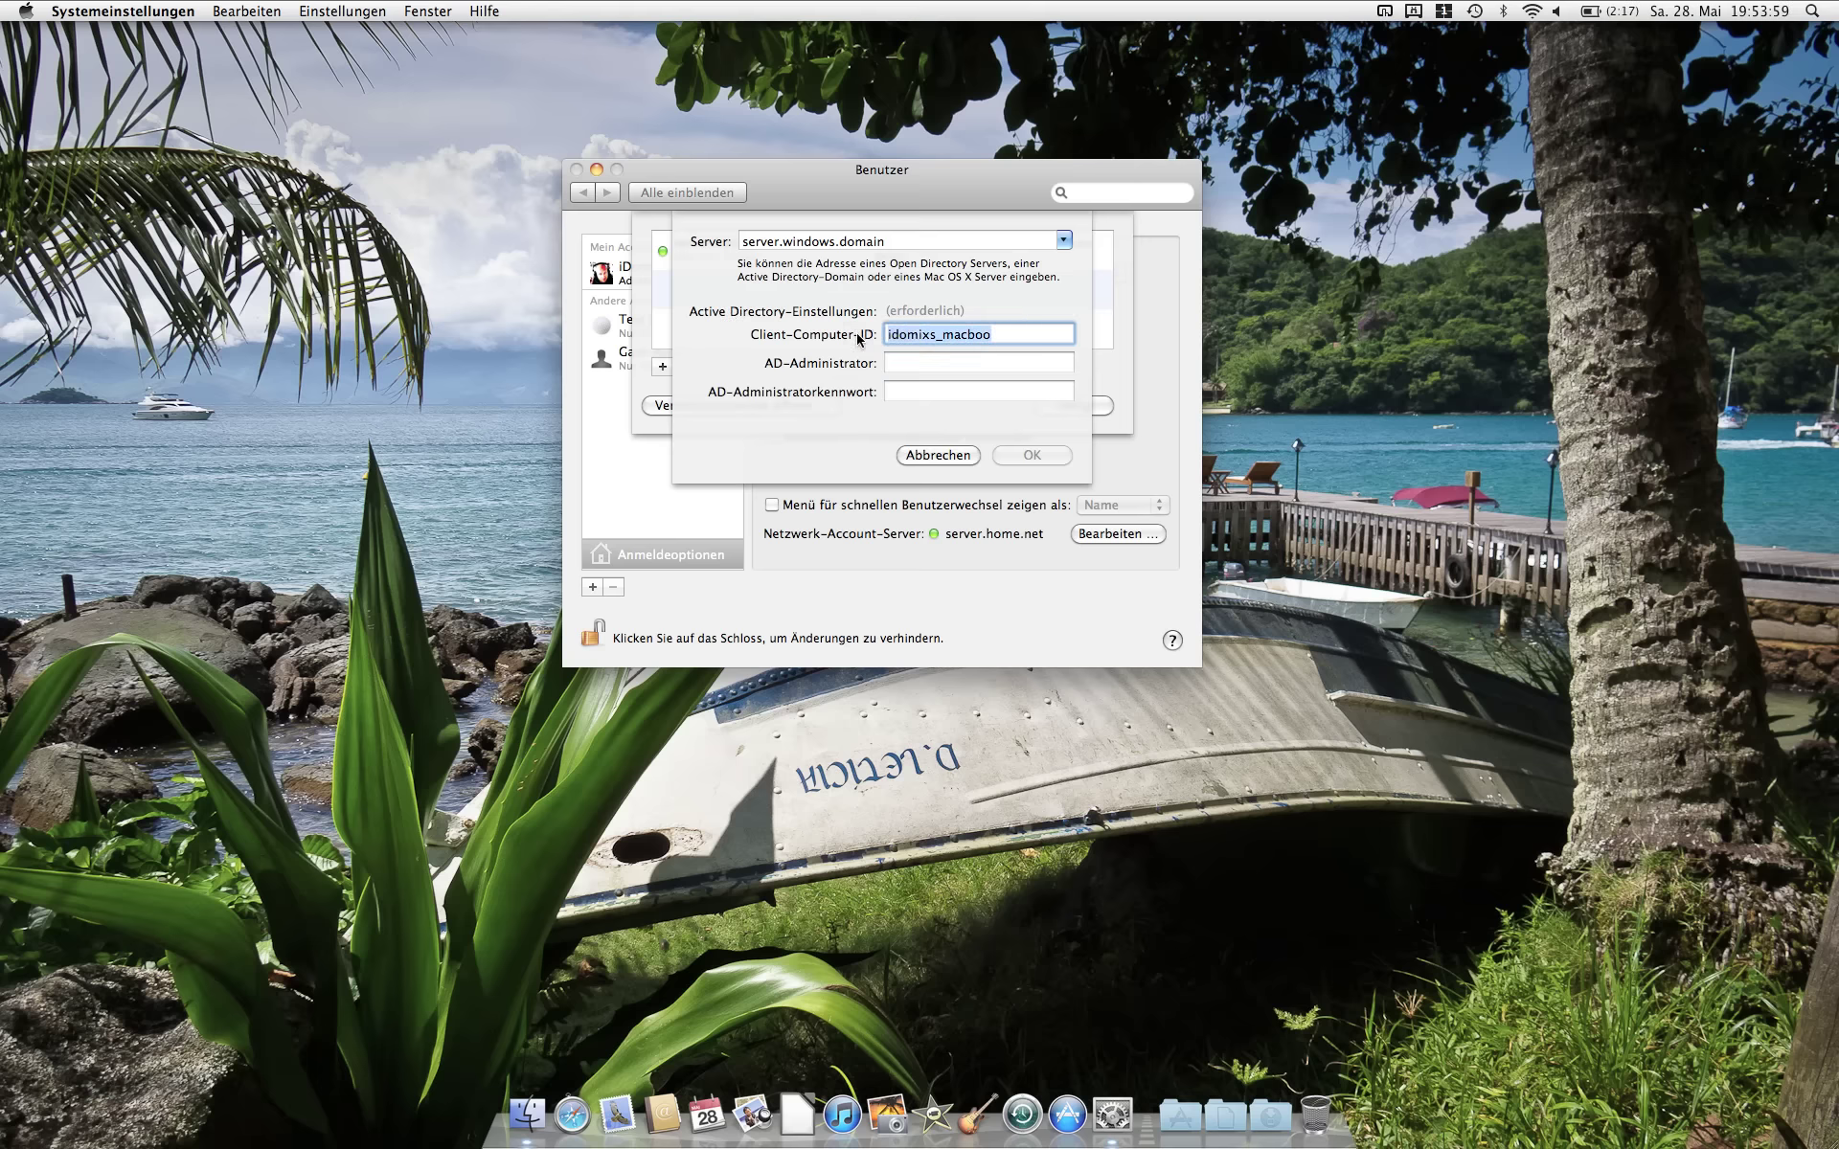
pyautogui.write('macbook')
pyautogui.press('Tab')
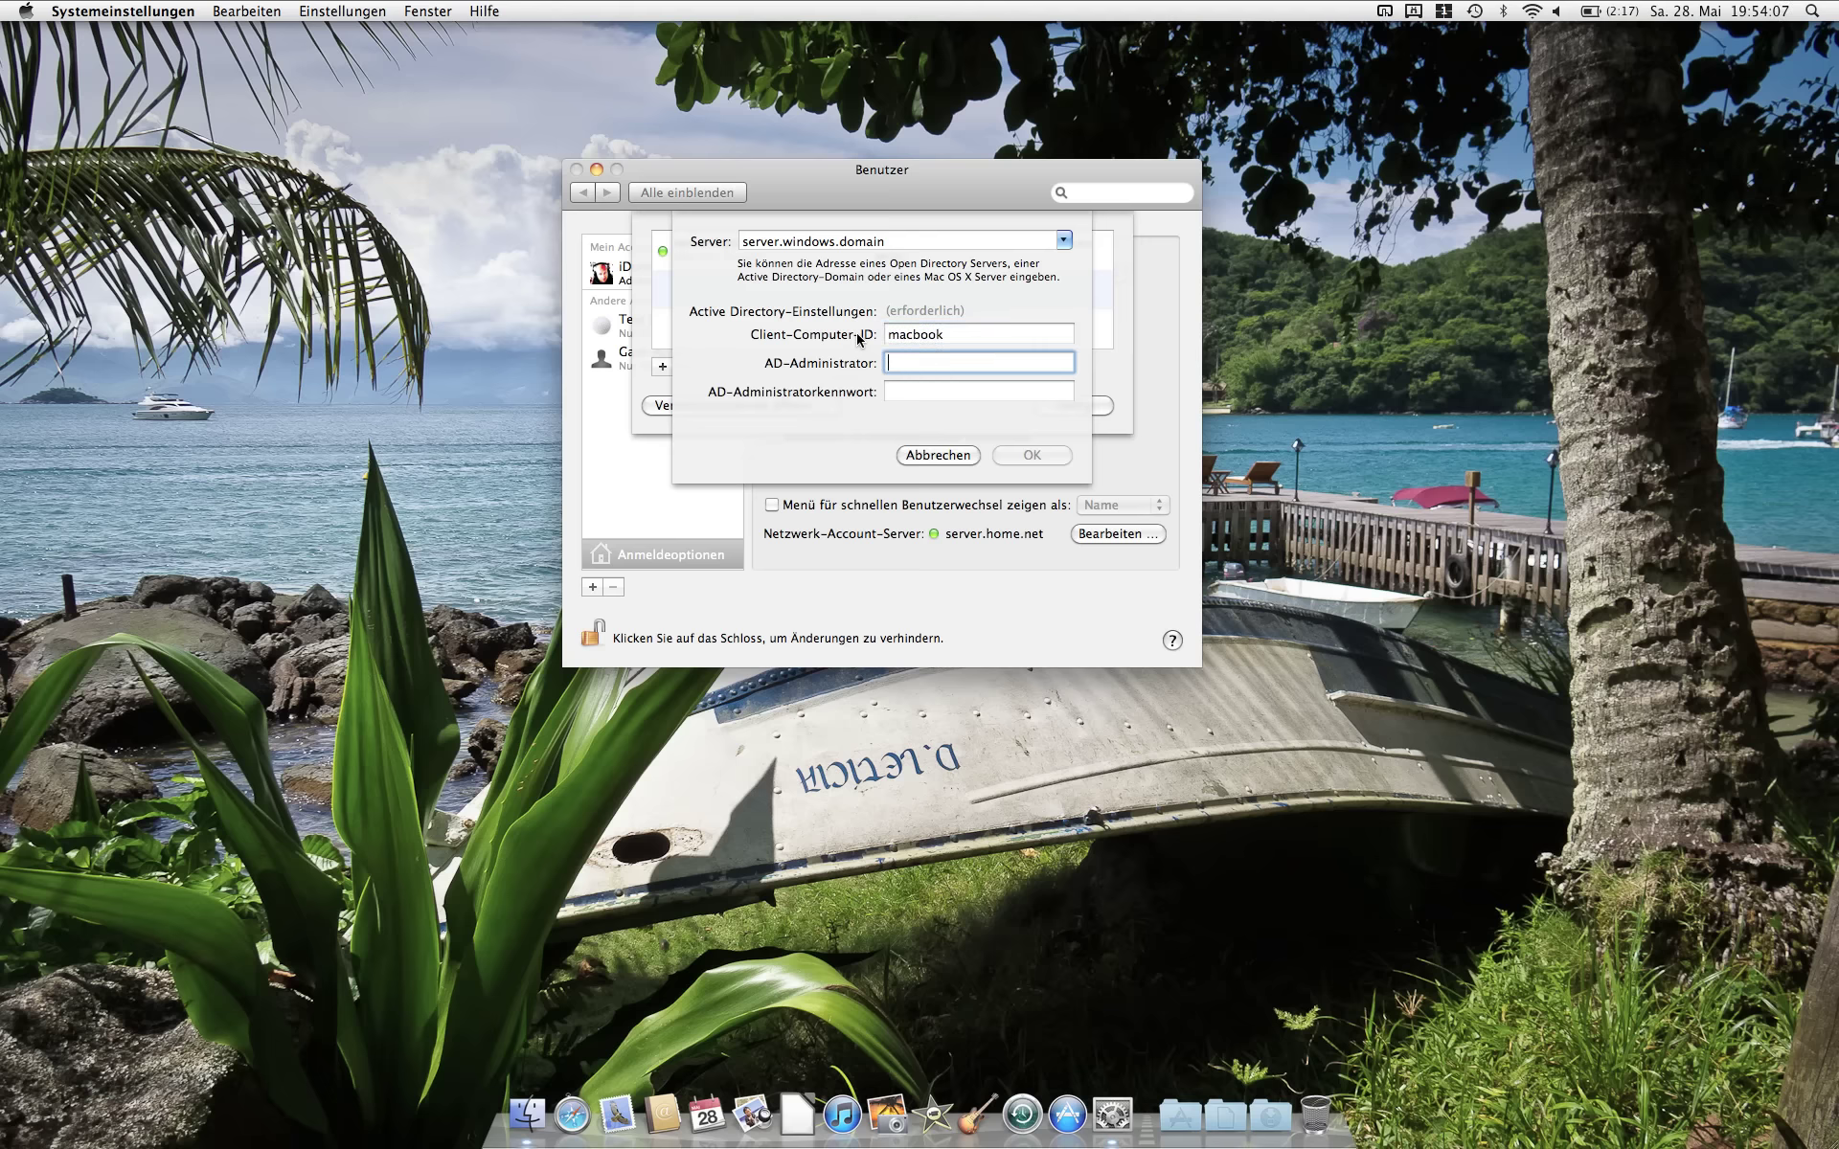
pyautogui.write('admin')
pyautogui.press('Tab')
pyautogui.write('•••••')
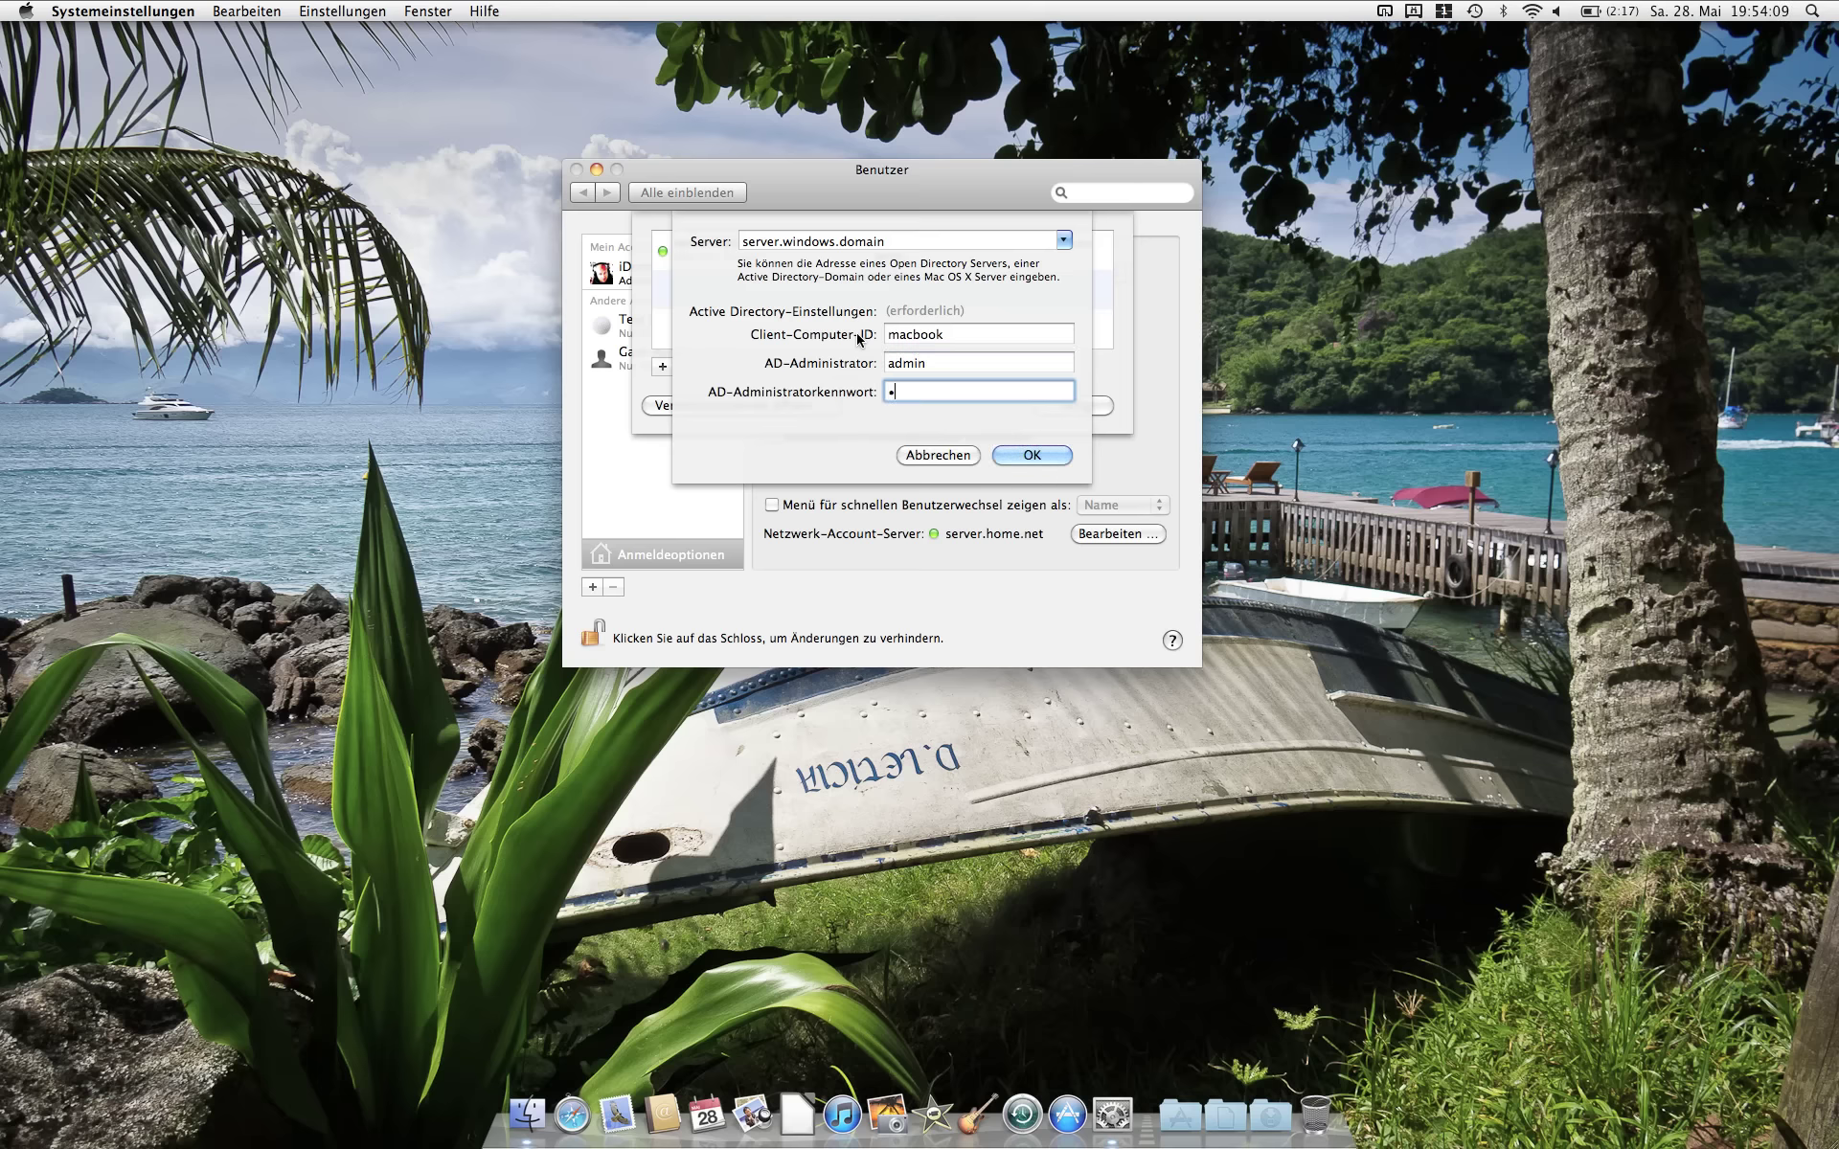
pyautogui.write('•••')
pyautogui.click(1030, 456)
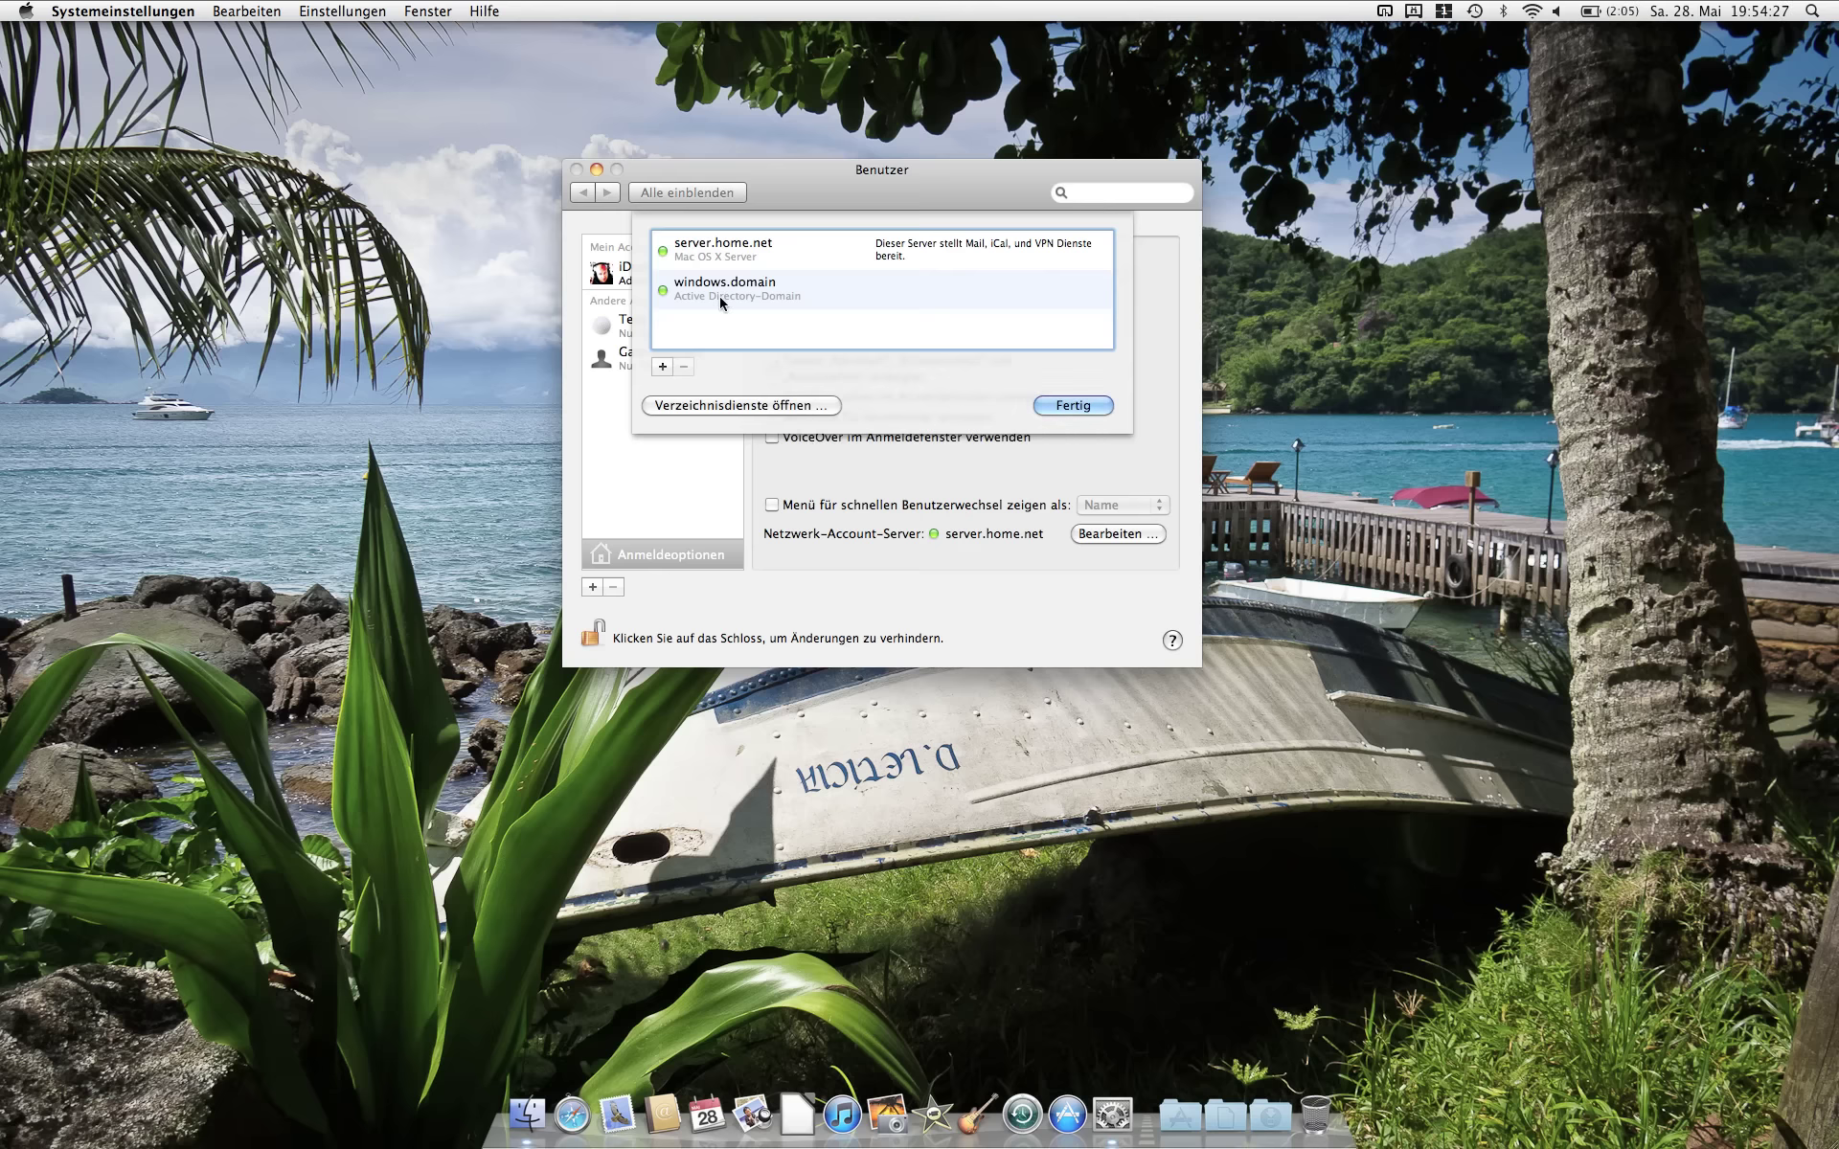
pyautogui.click(1078, 407)
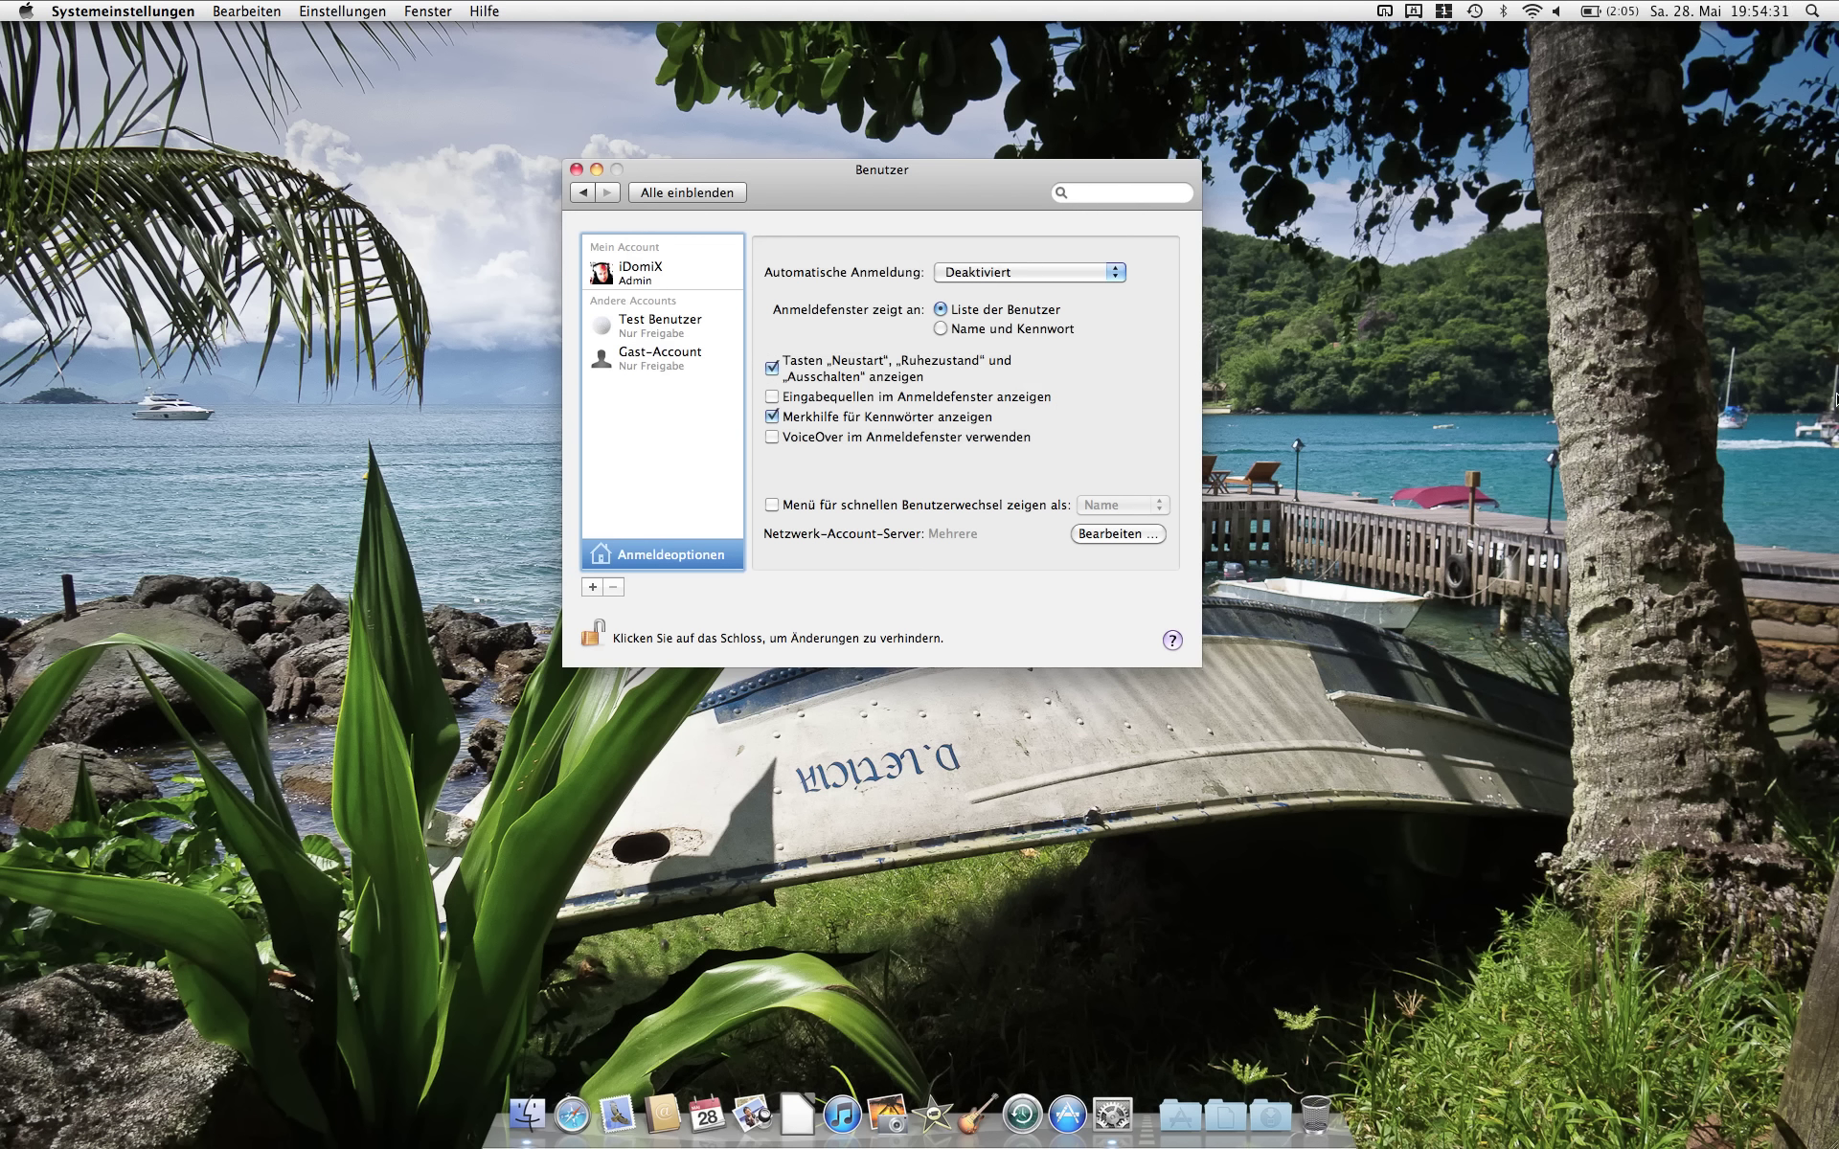
pyautogui.press('super+Tab')
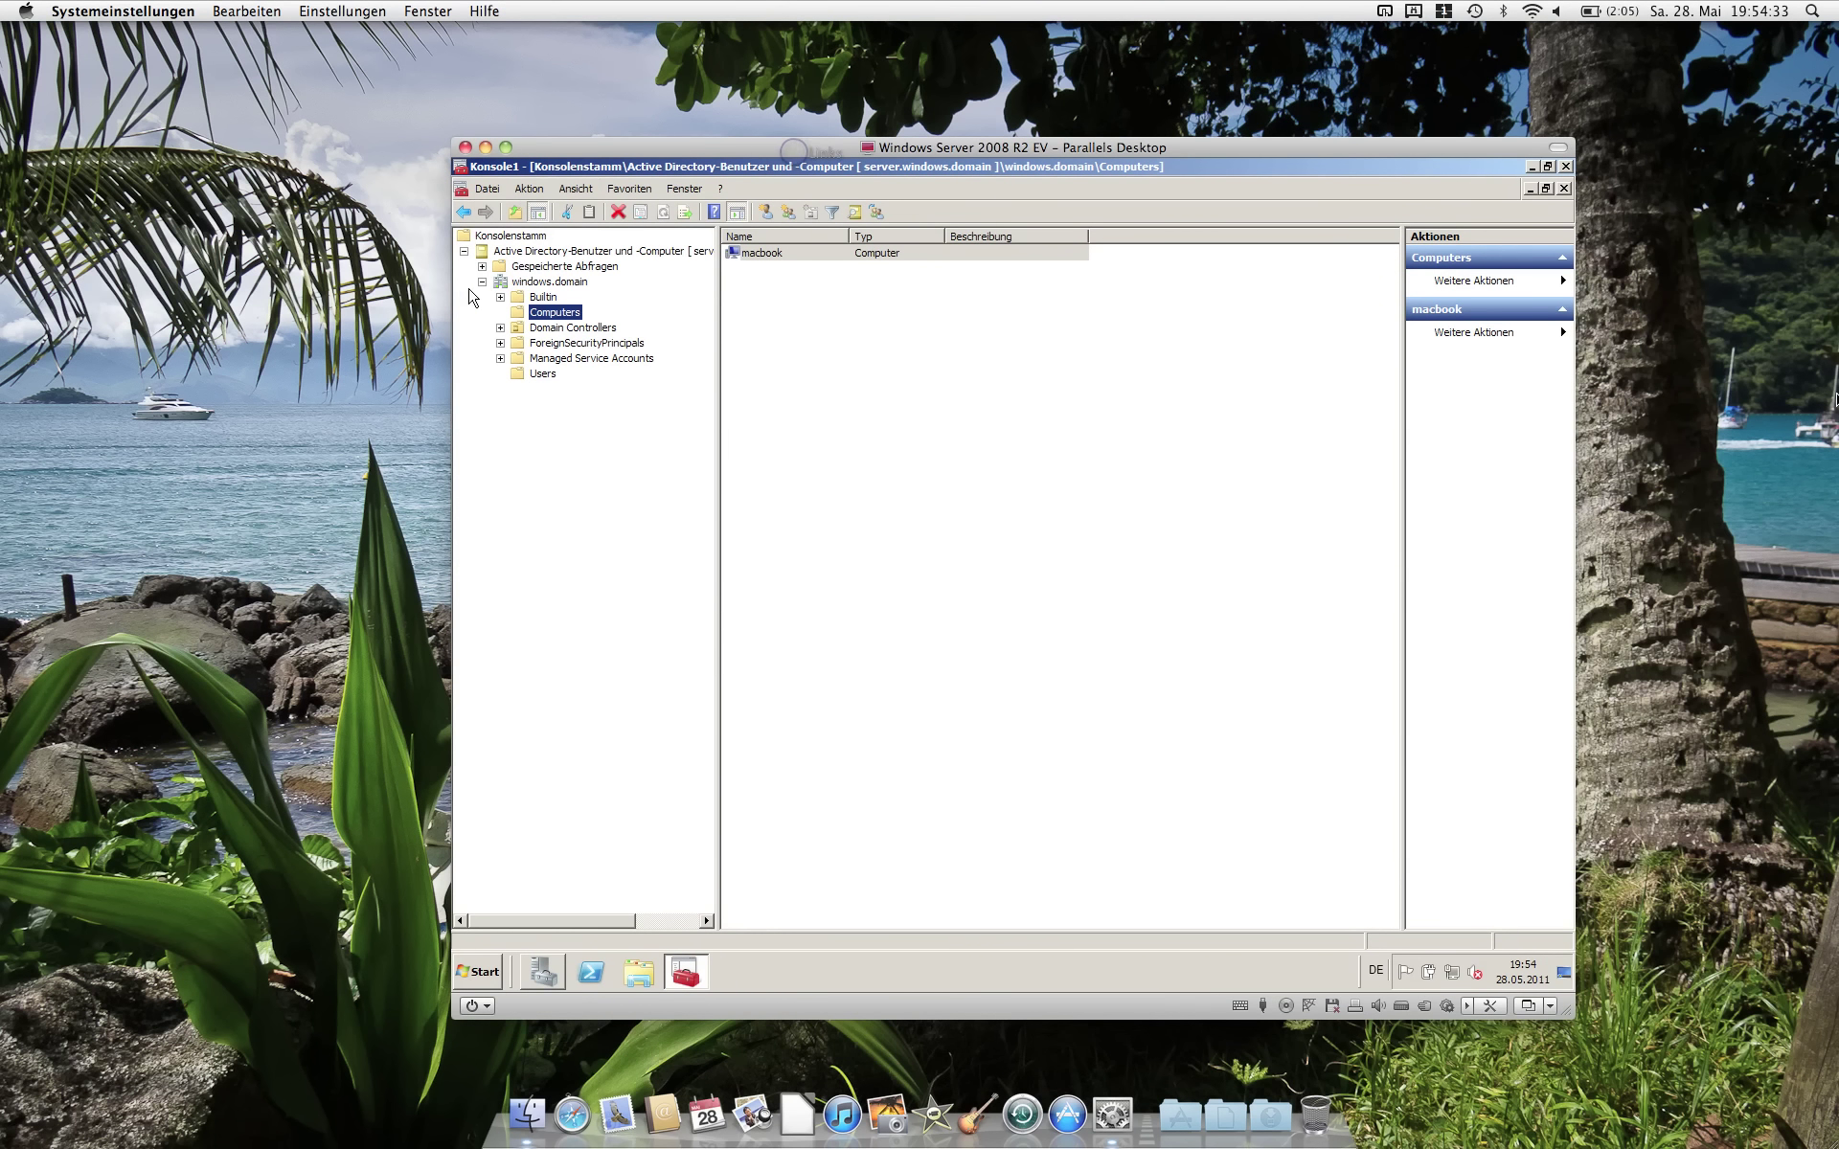
pyautogui.click(542, 375)
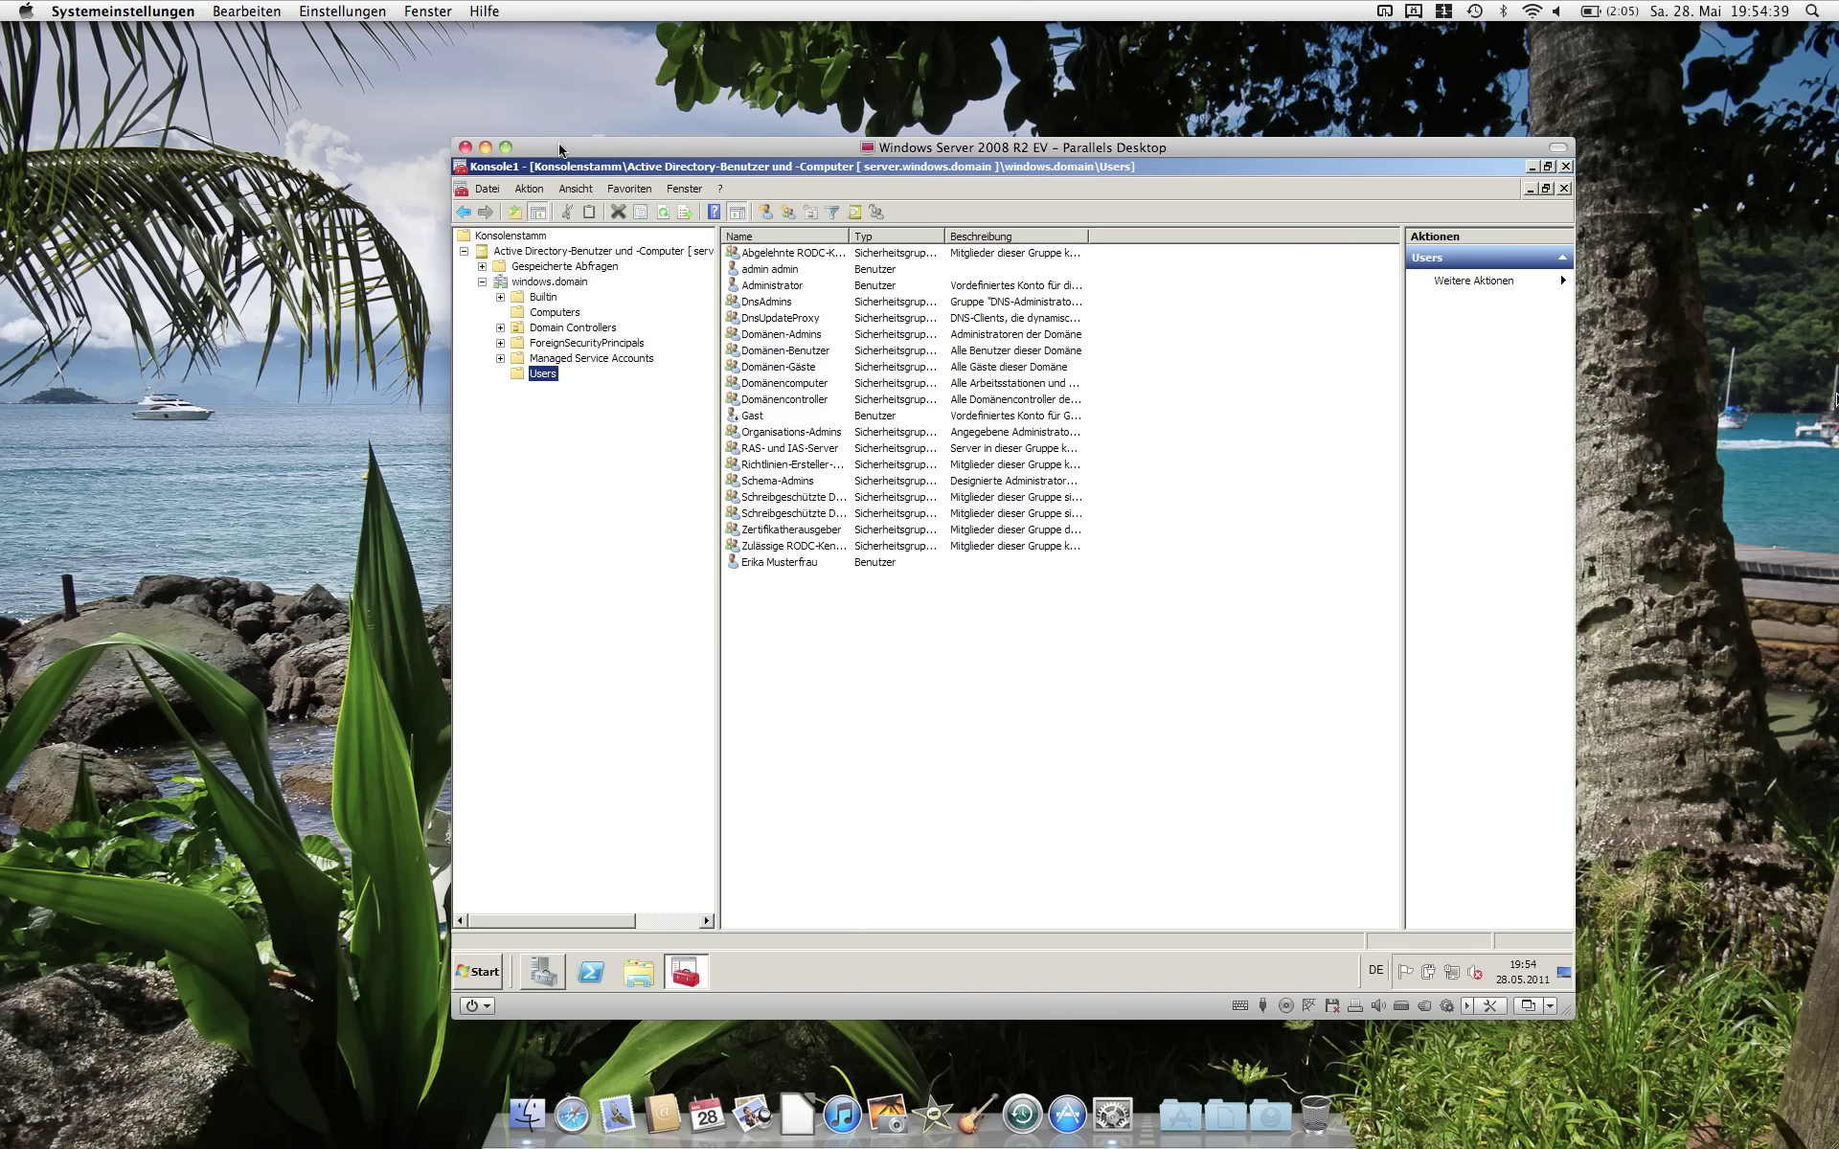
pyautogui.hotkey('ctrl', 'Left')
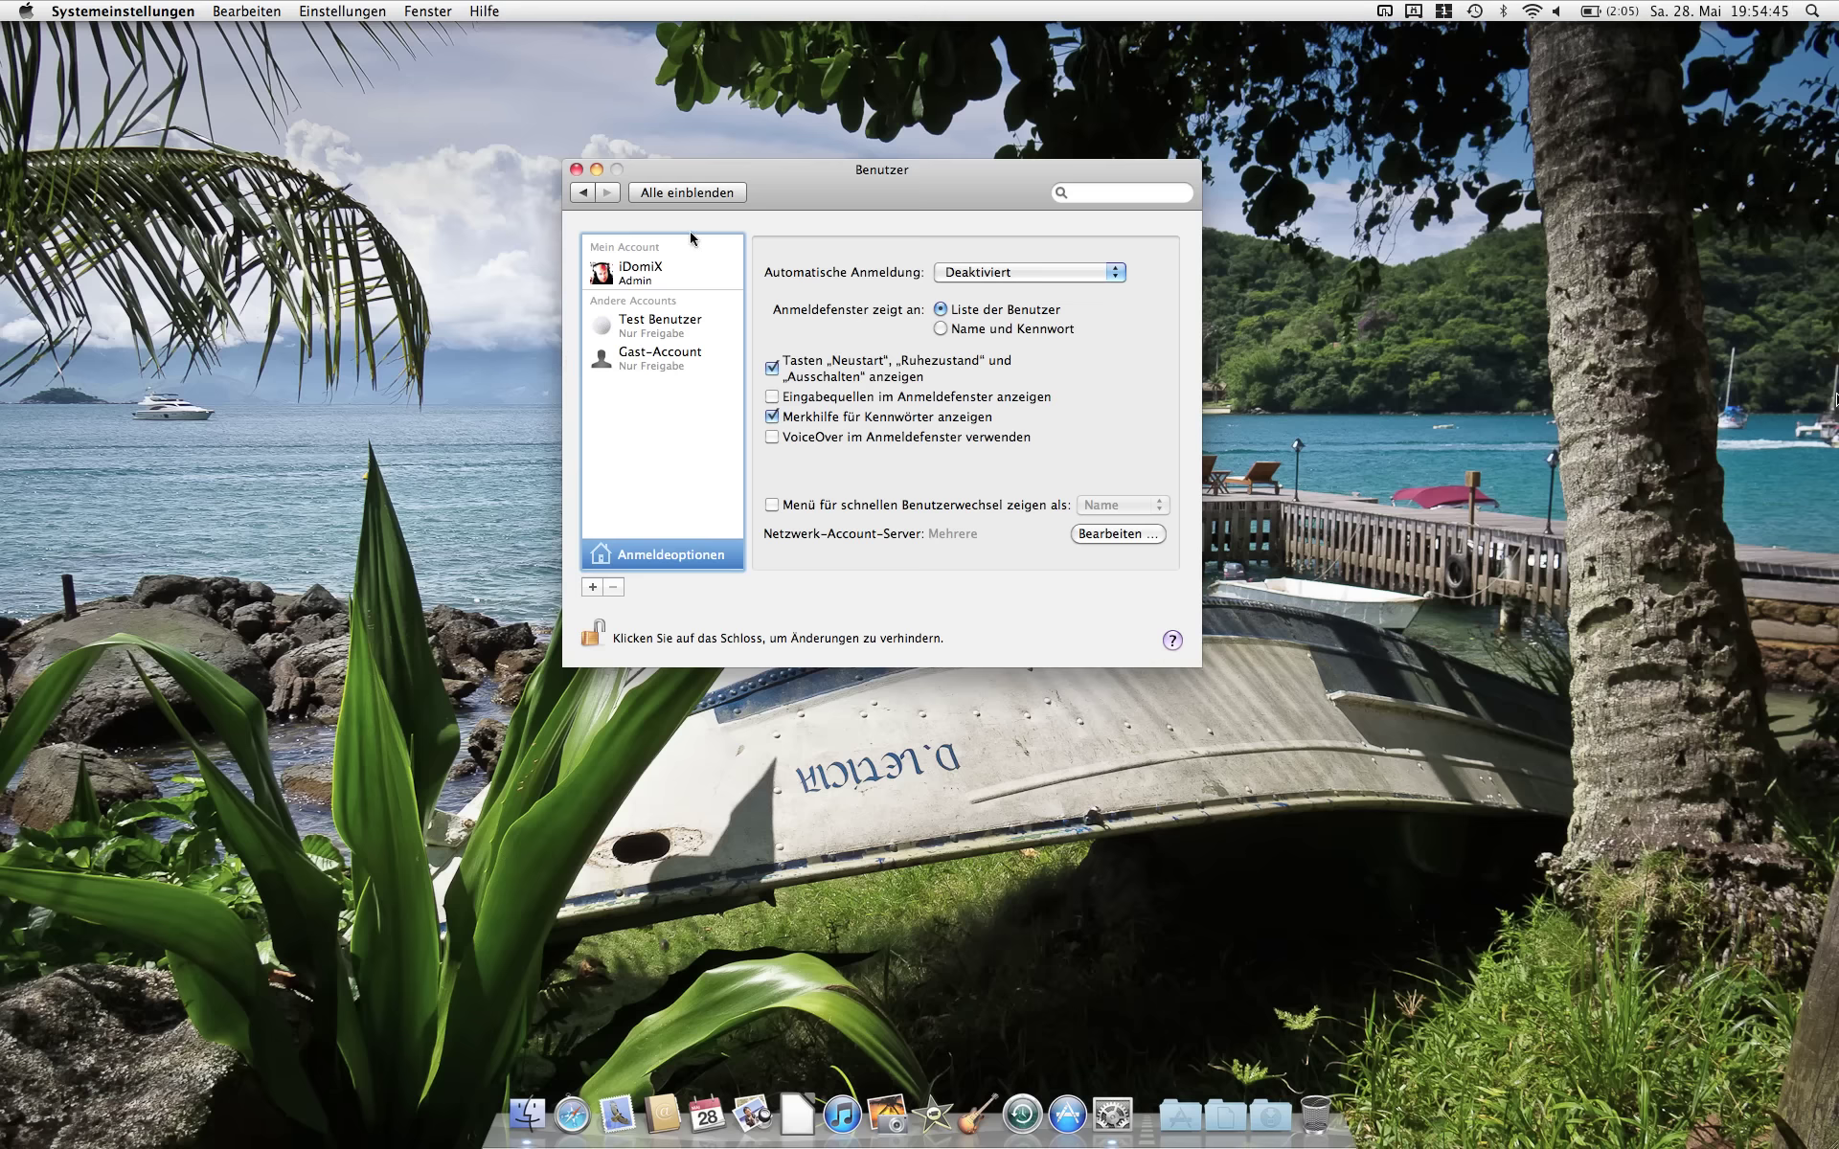
# Step: Quit System Preferences and log out from the Apple menu, confirming Abmelden
pyautogui.click(687, 199)
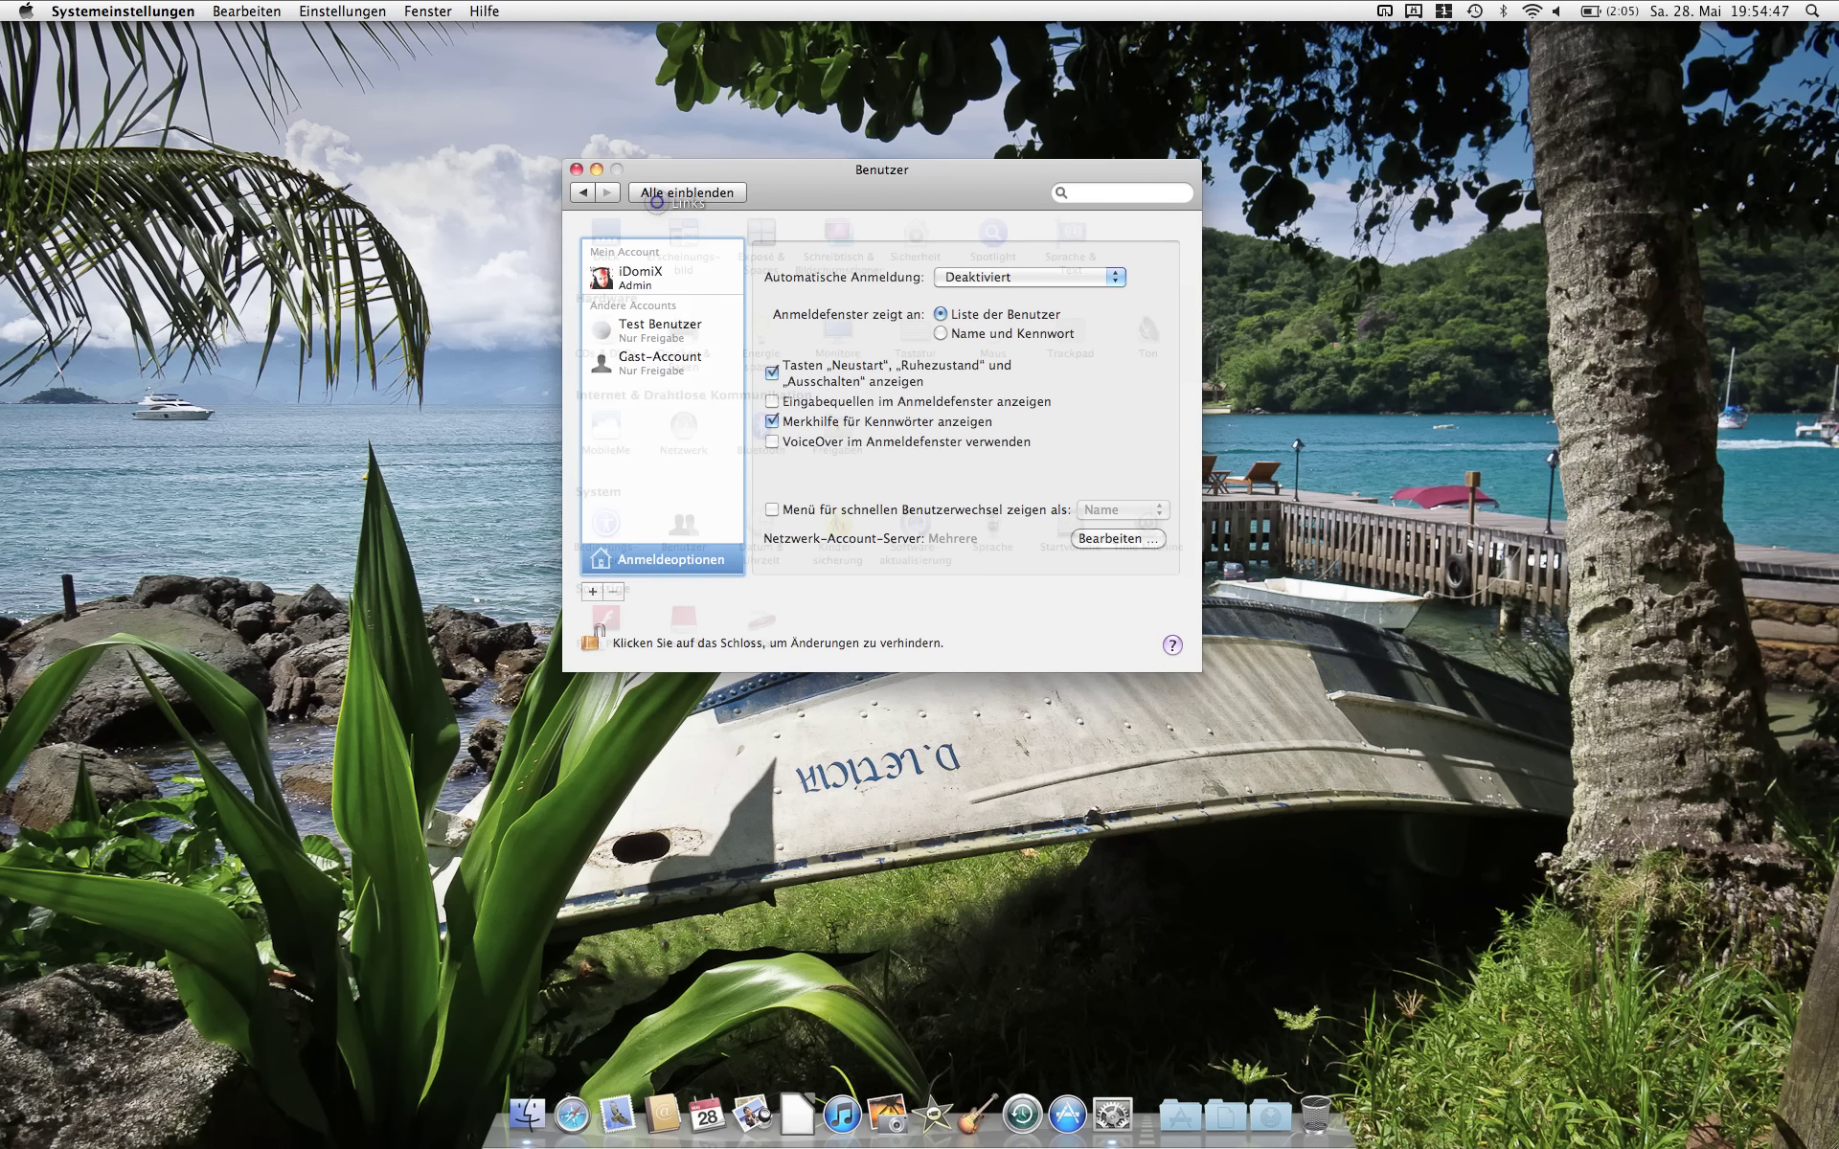
pyautogui.click(575, 169)
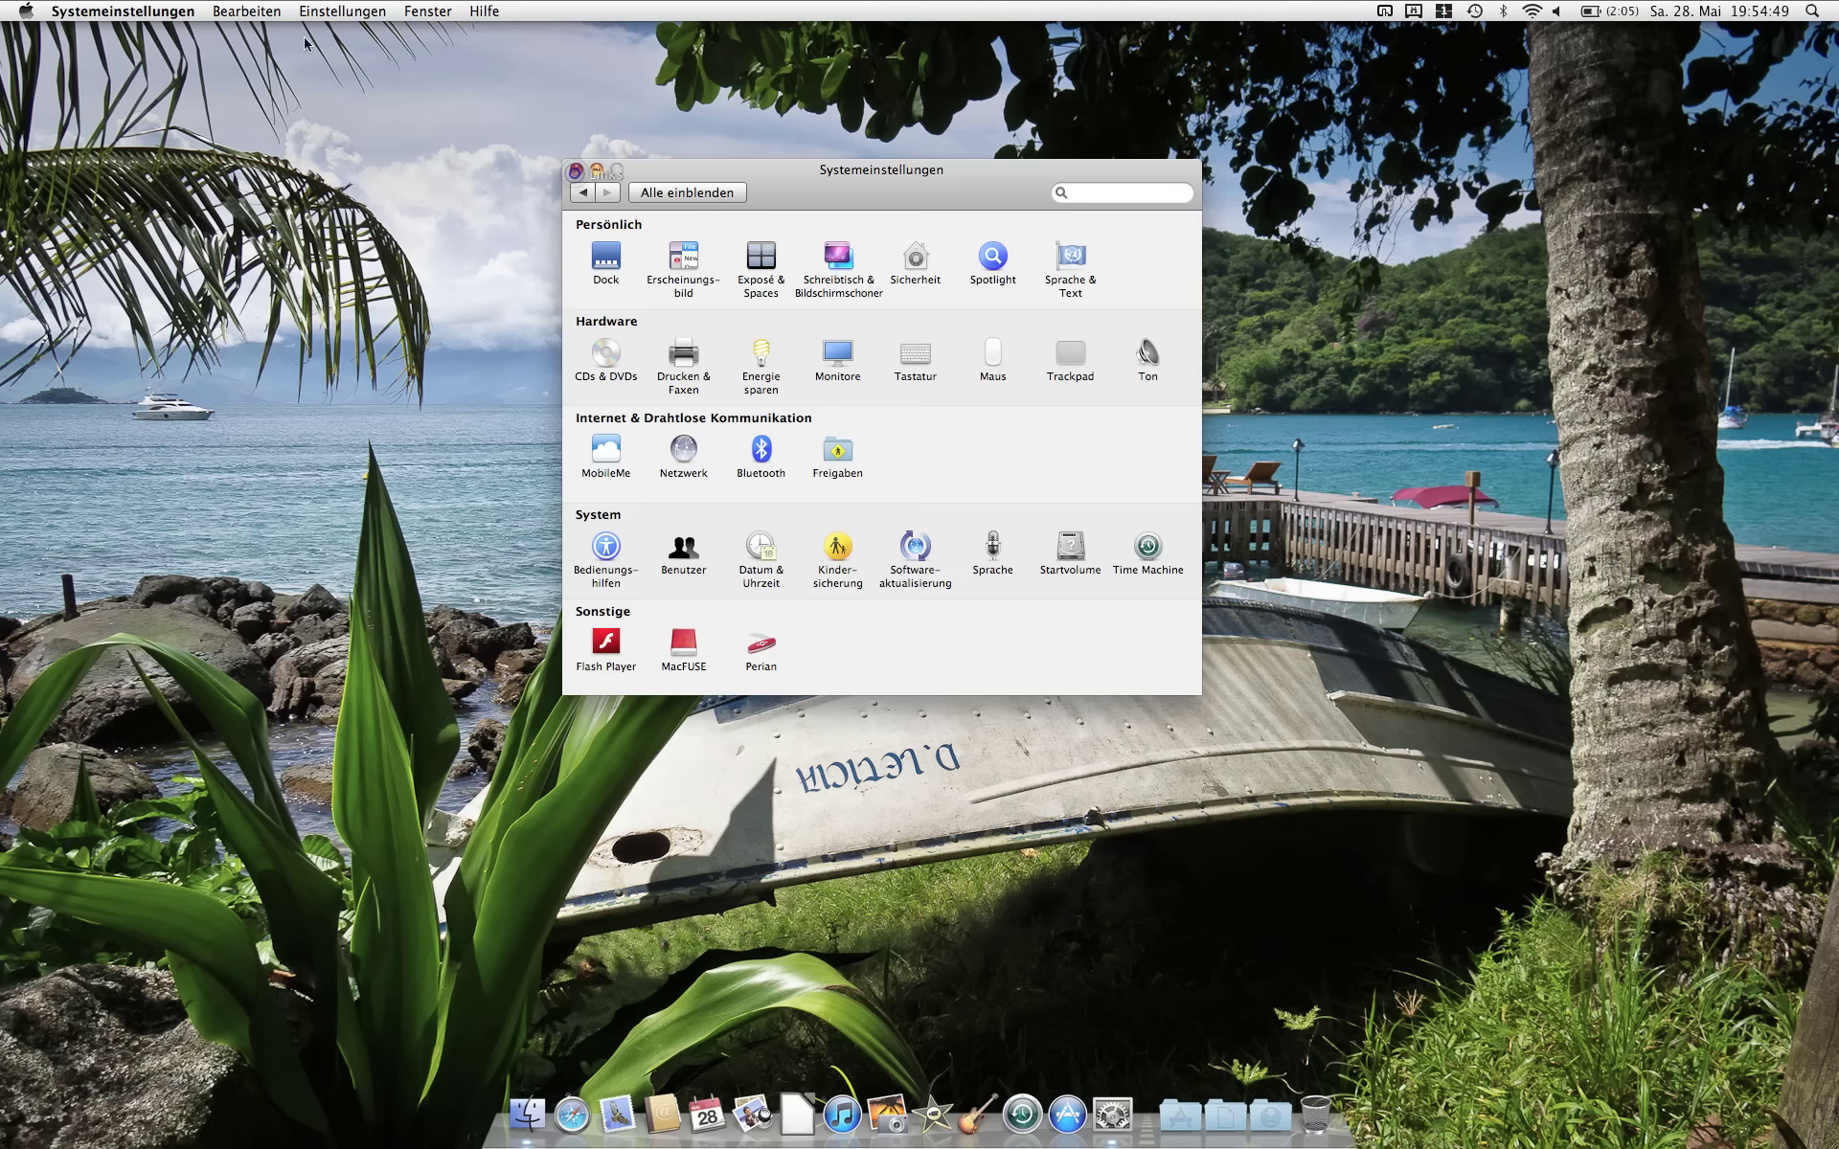
pyautogui.click(25, 11)
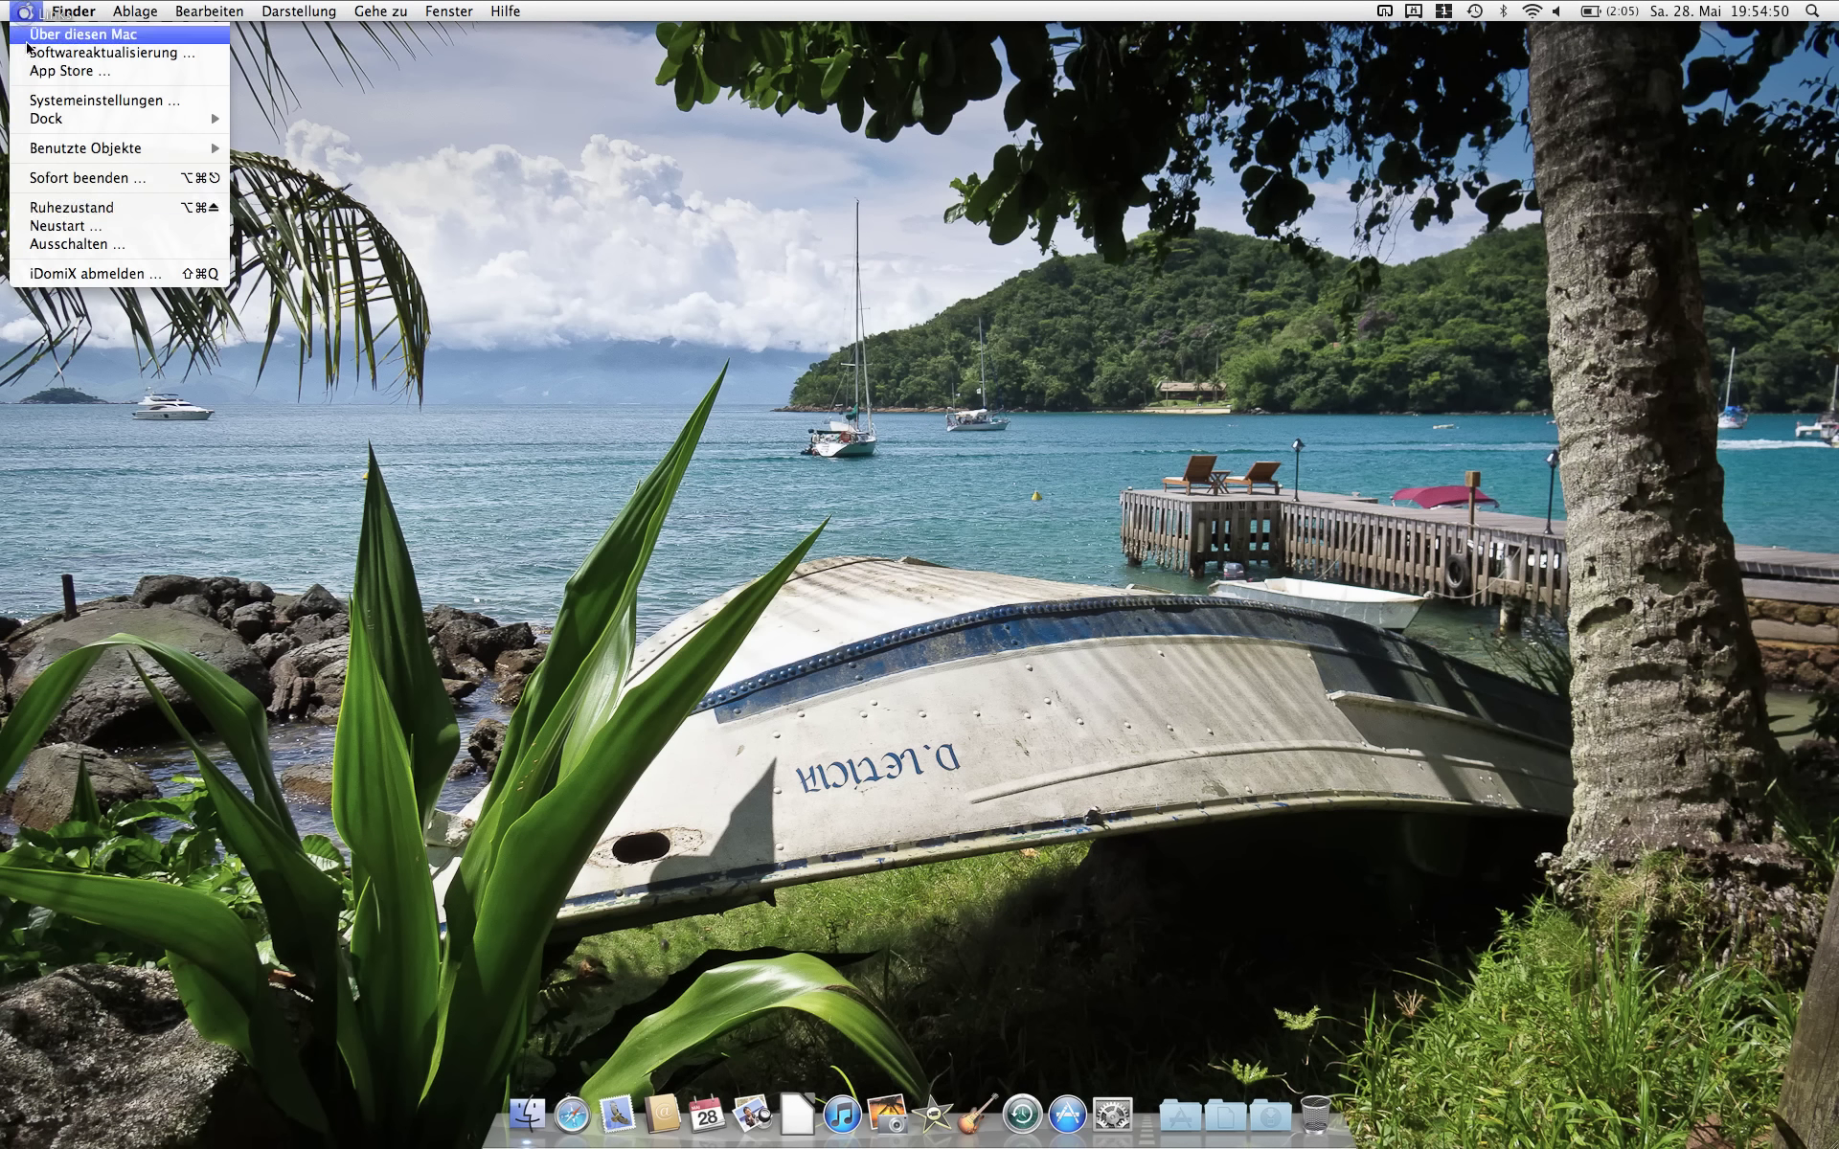
pyautogui.click(67, 274)
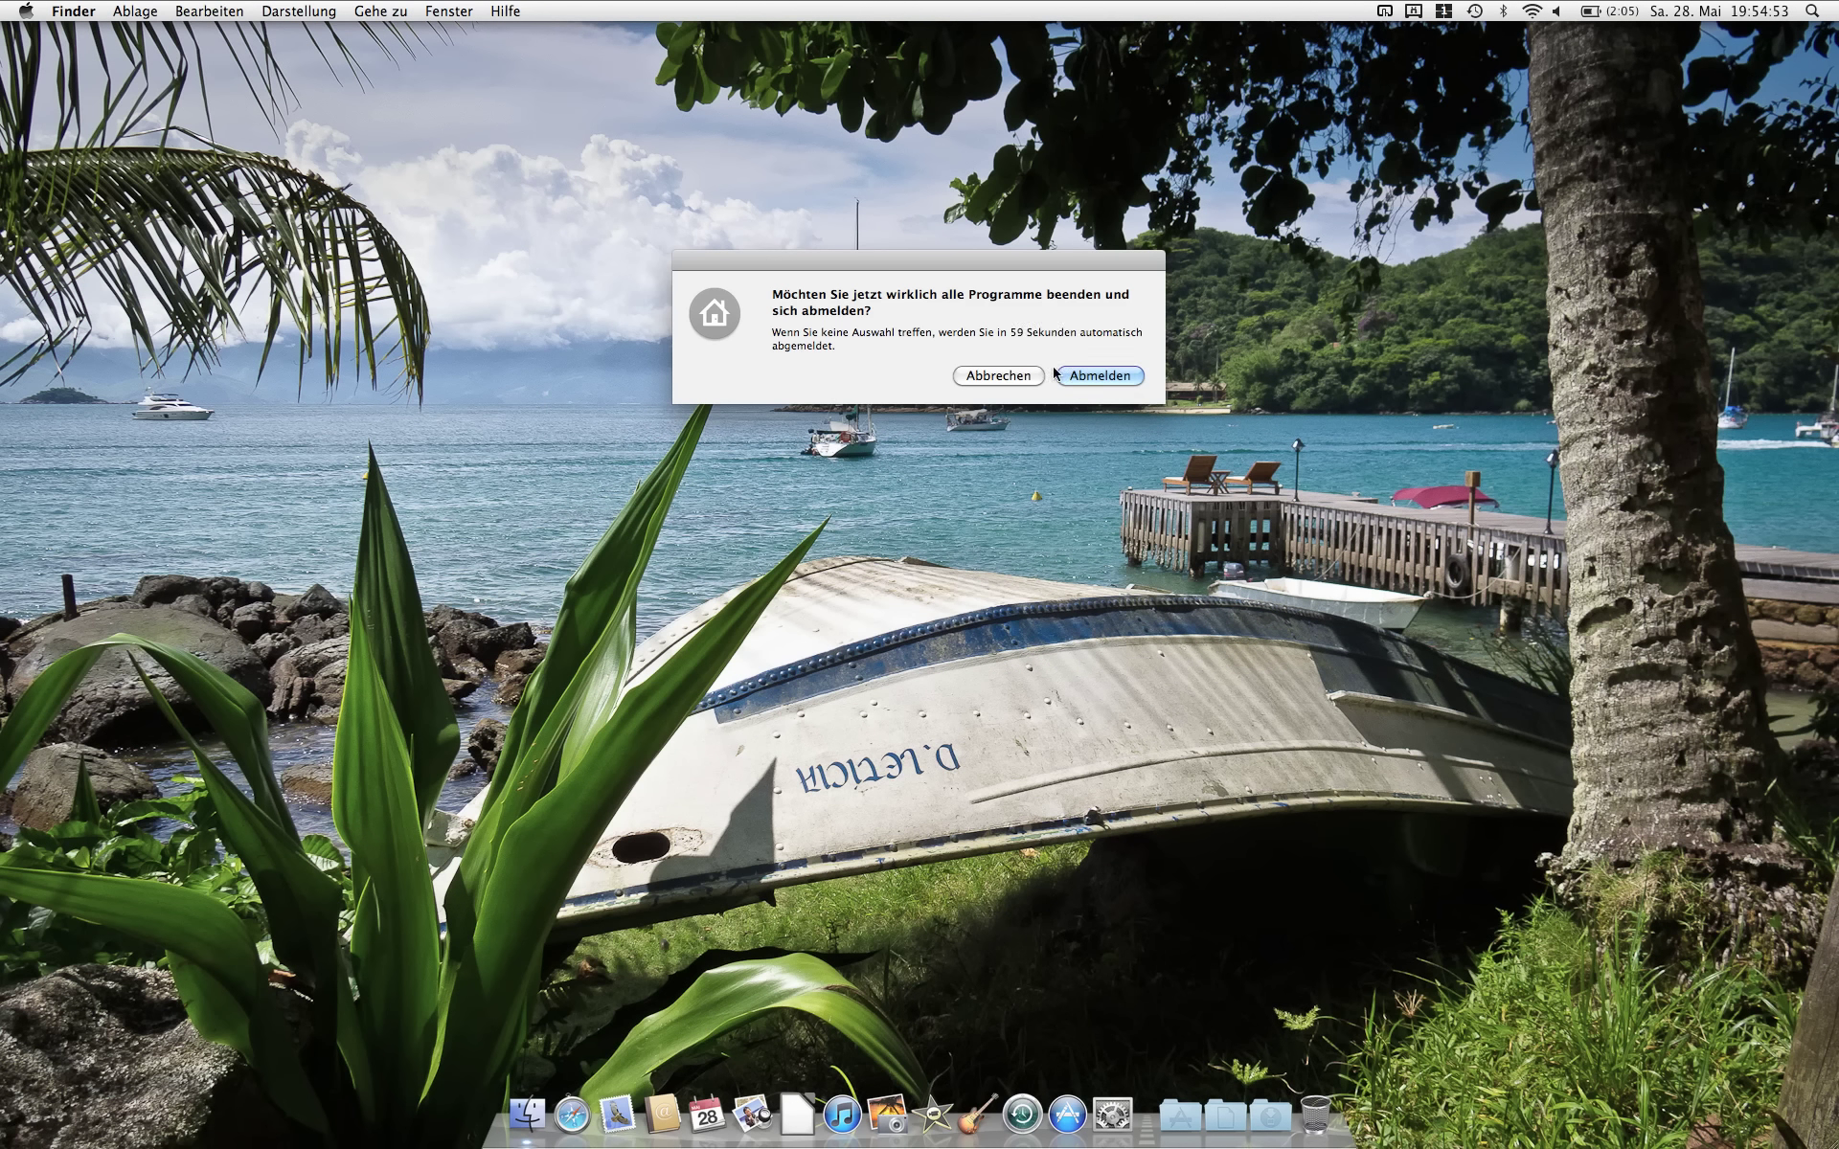
pyautogui.click(1089, 375)
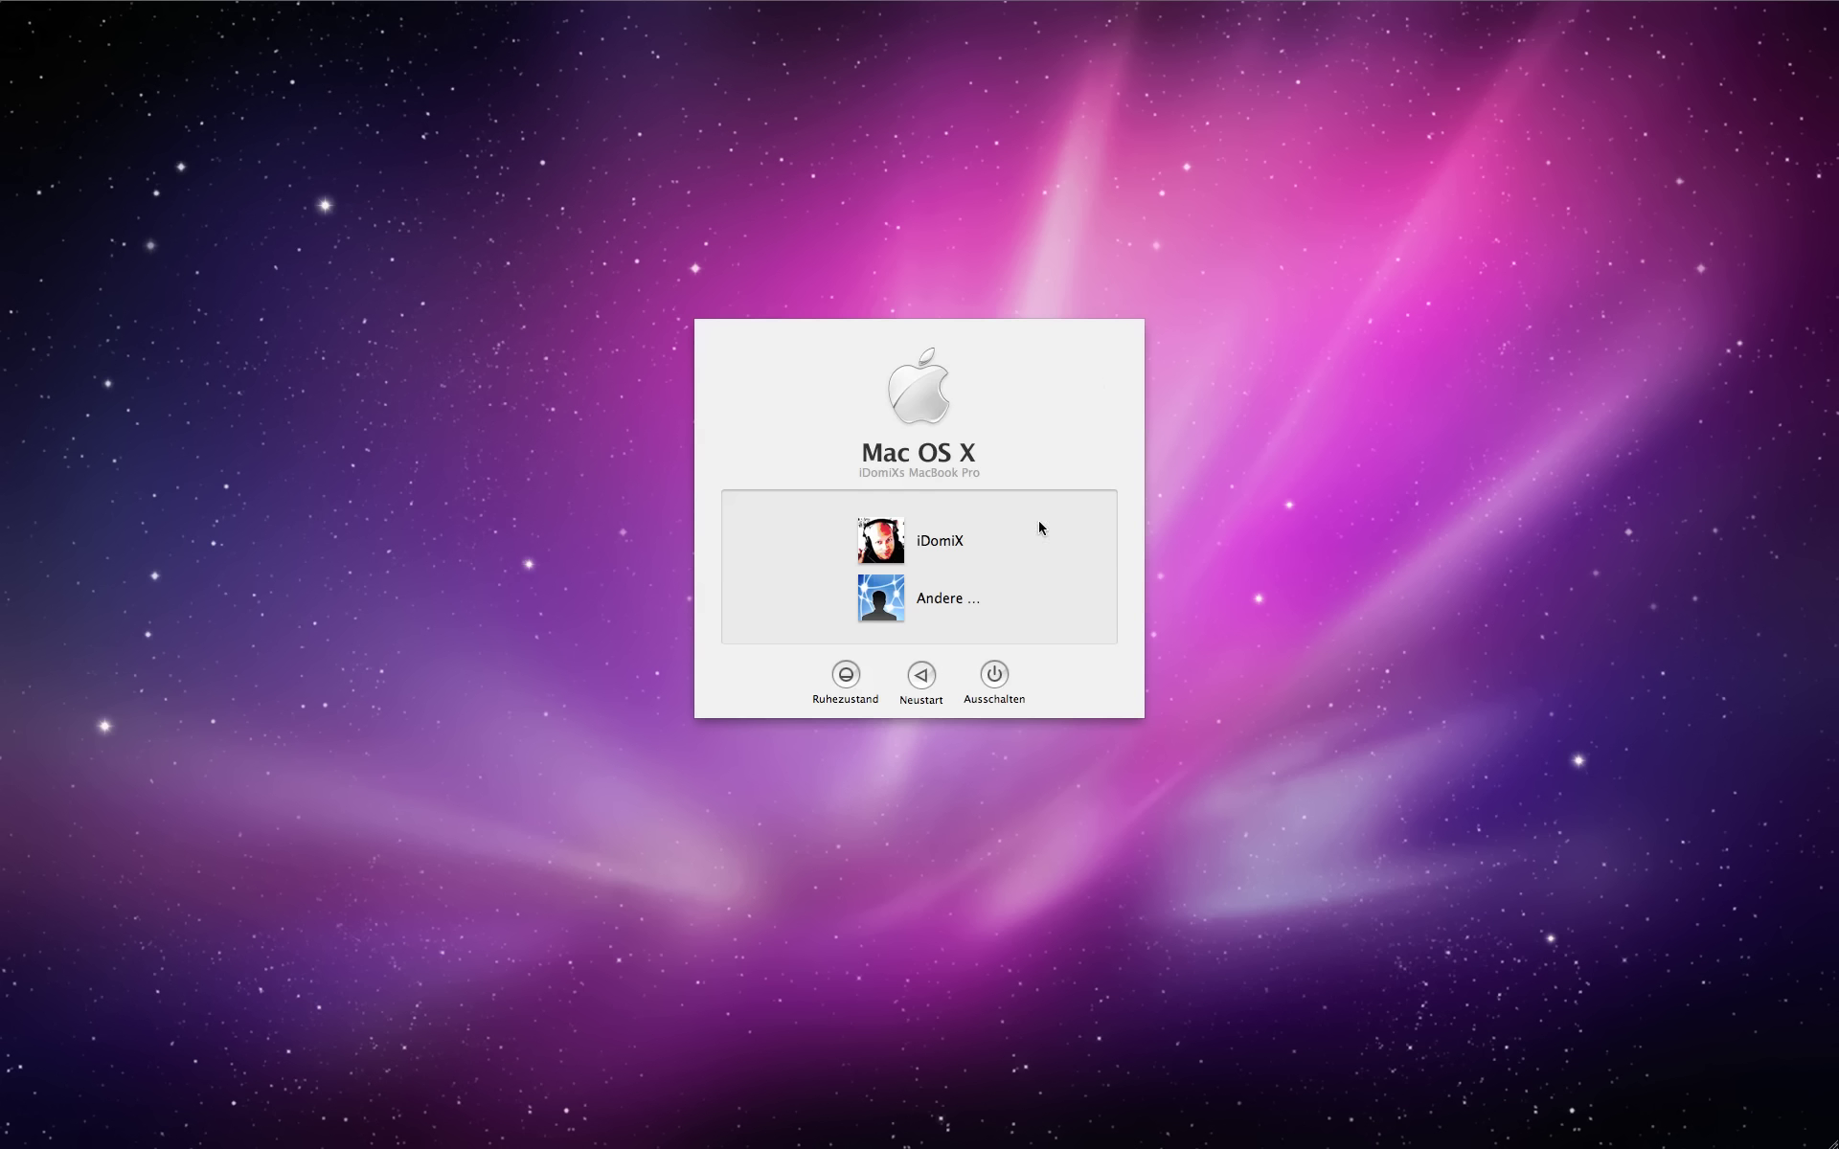
# Step: Log in through Andere… with the AD user's account name and password
pyautogui.click(883, 603)
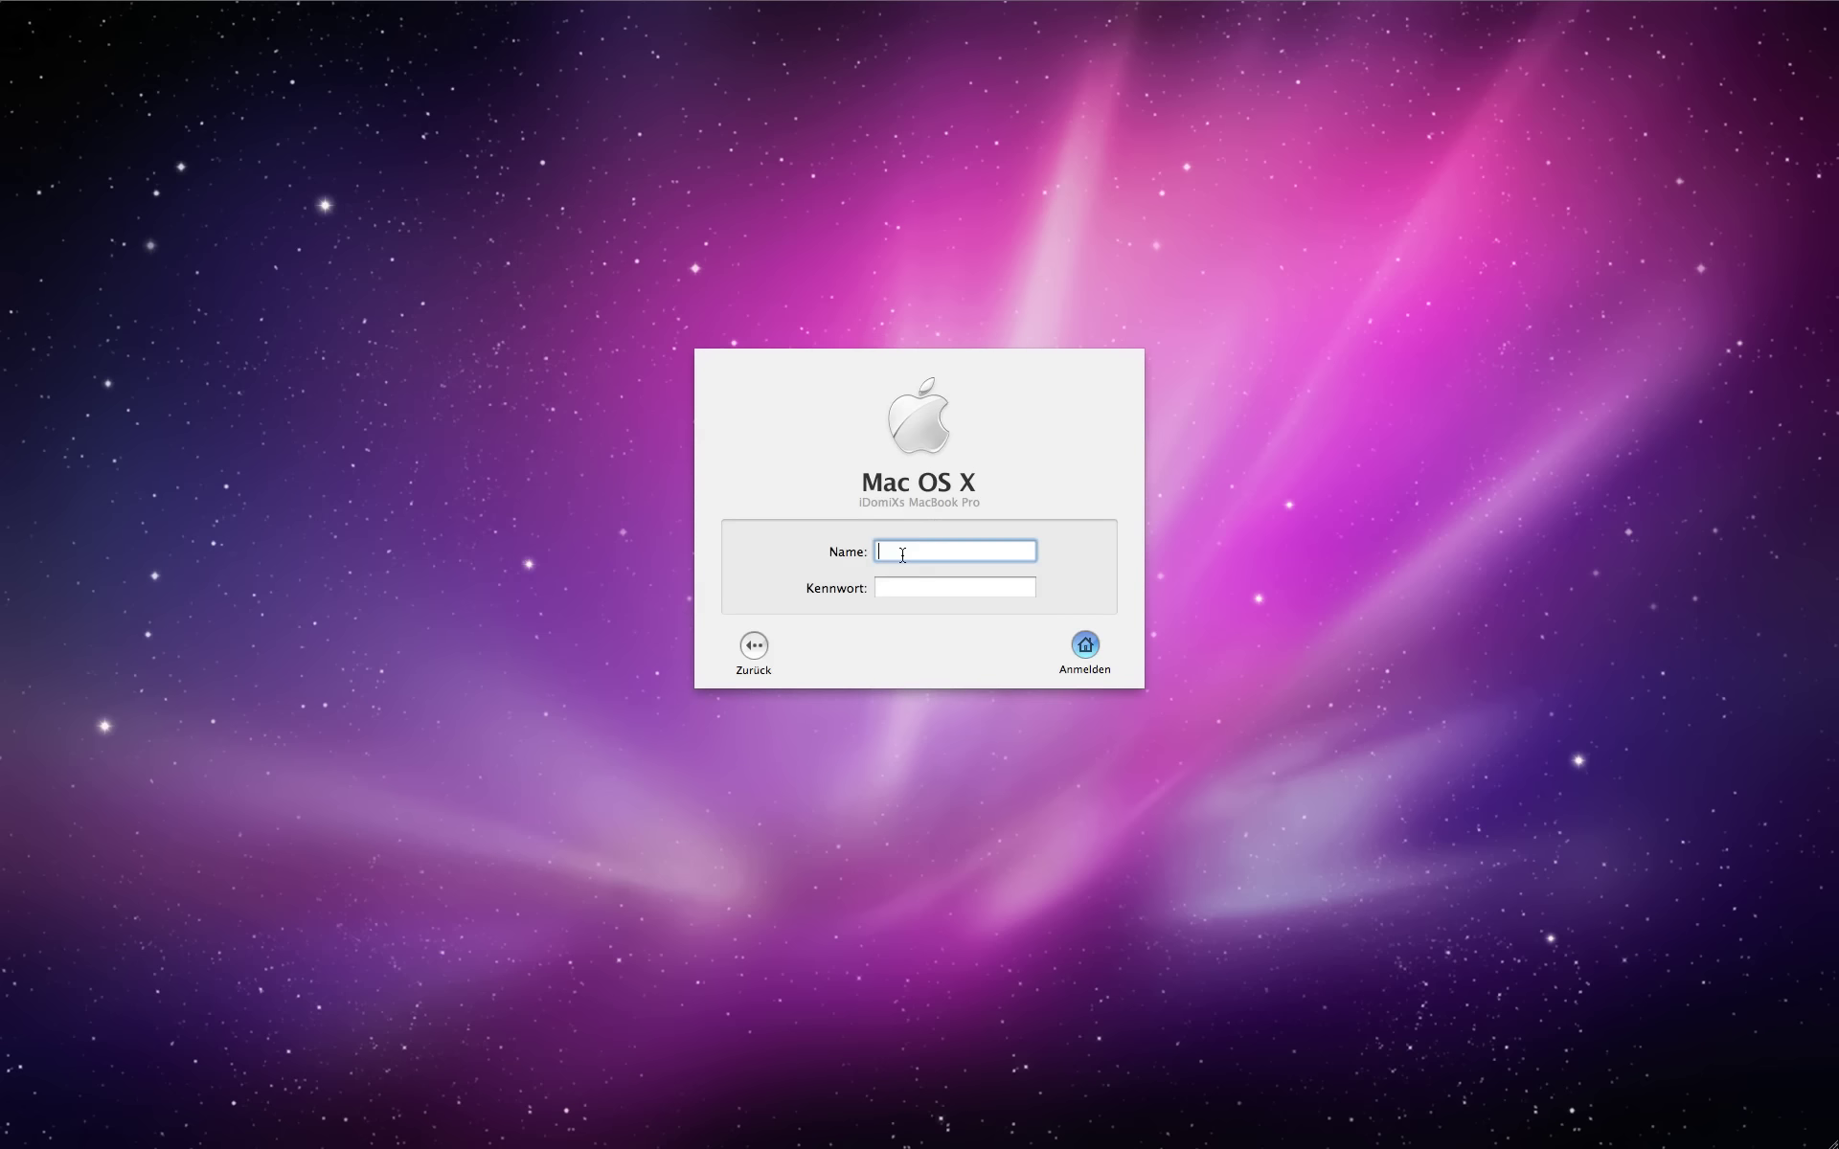
pyautogui.write('erika')
pyautogui.press('Tab')
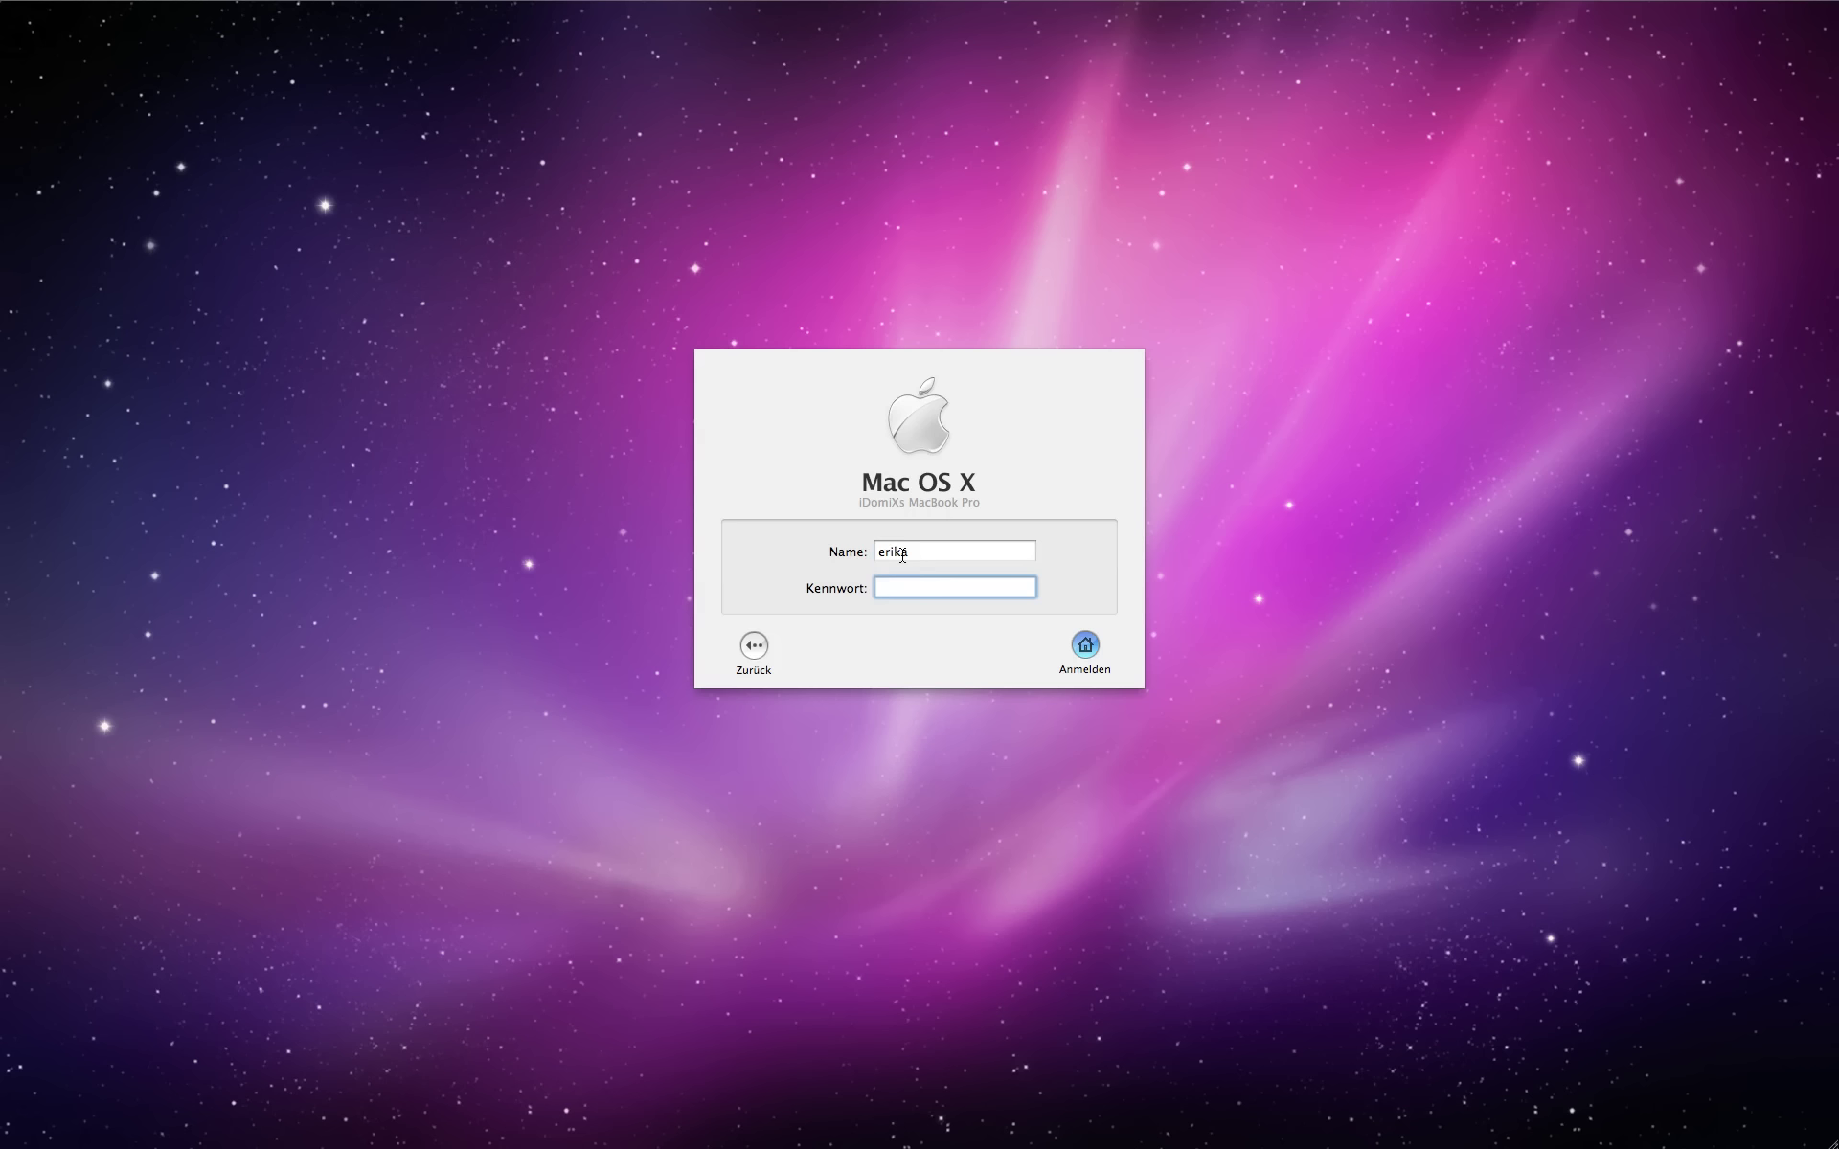
pyautogui.write('•••••••')
pyautogui.press('Return')
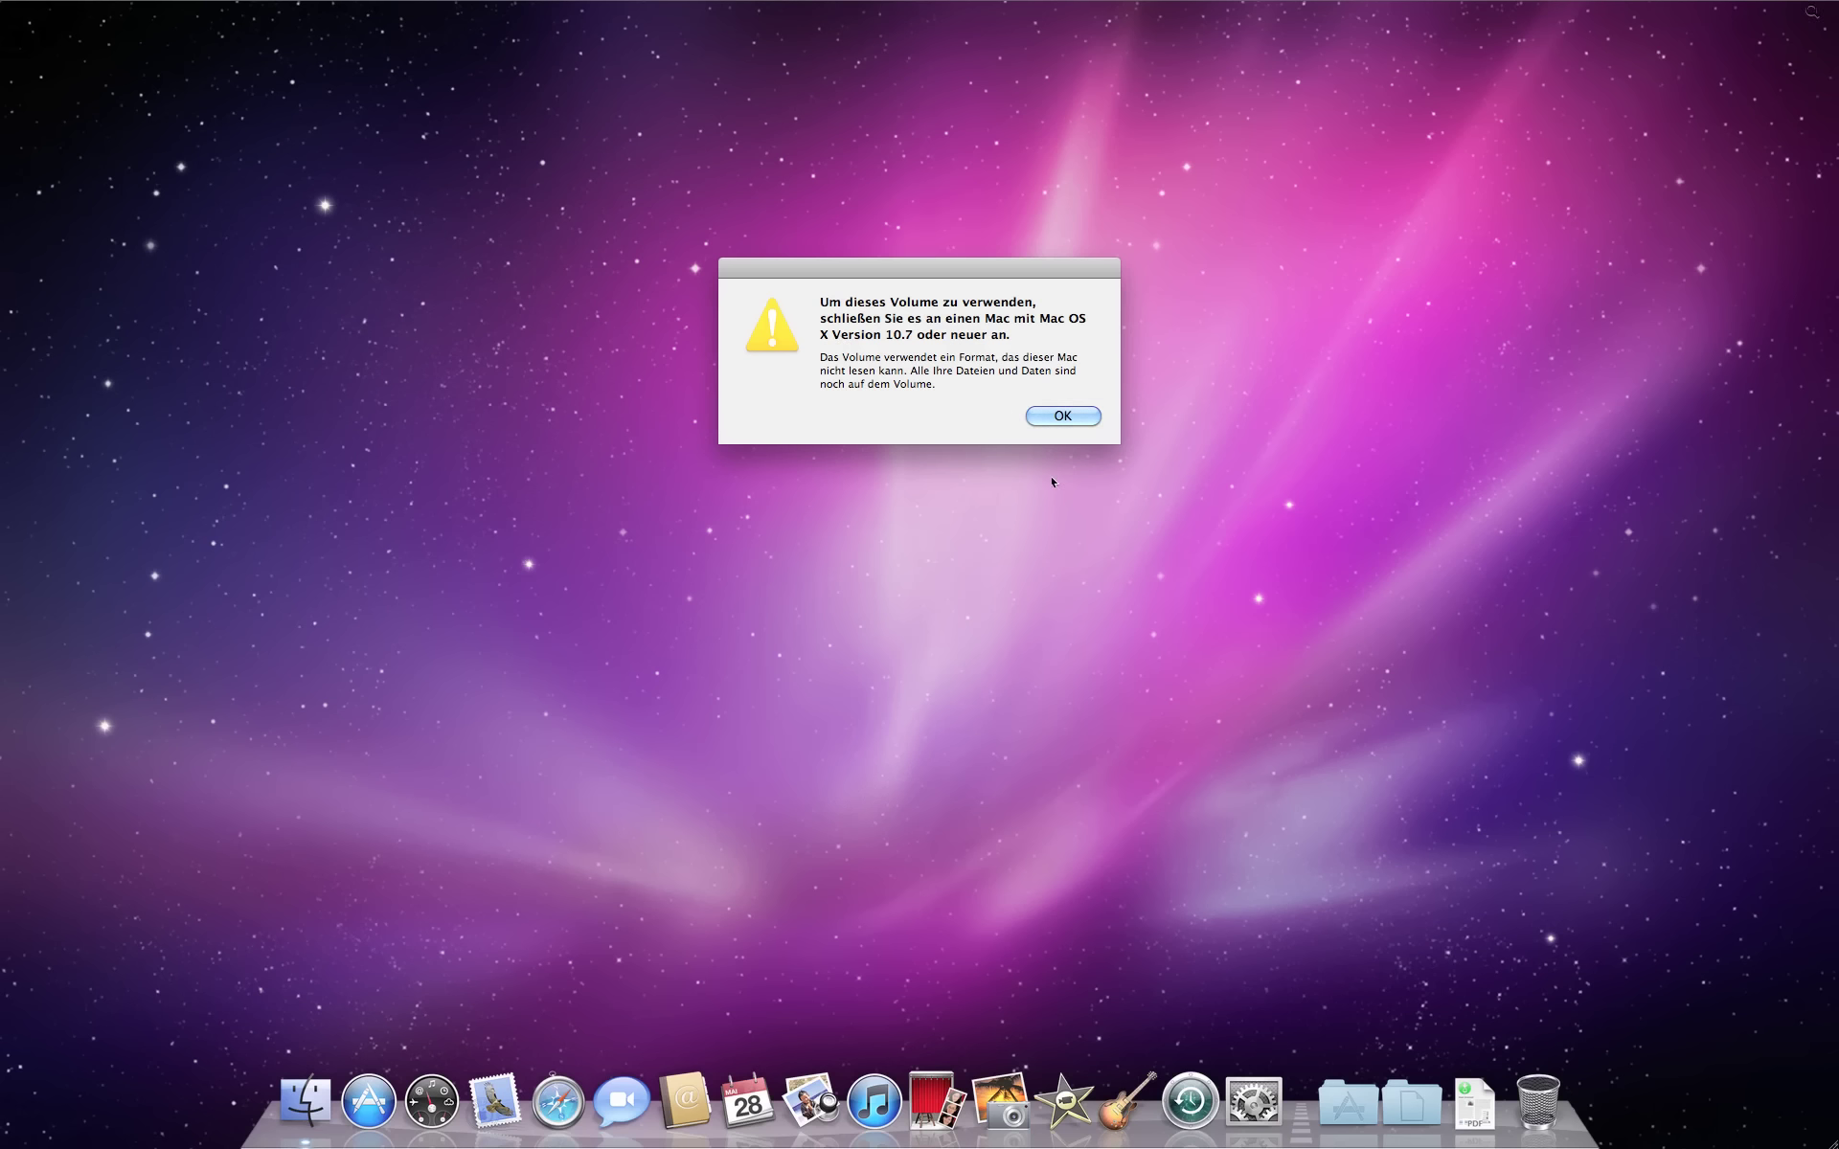
# Step: Dismiss the Mac OS X 10.7 volume warning and bring Finder to the front
pyautogui.click(1062, 417)
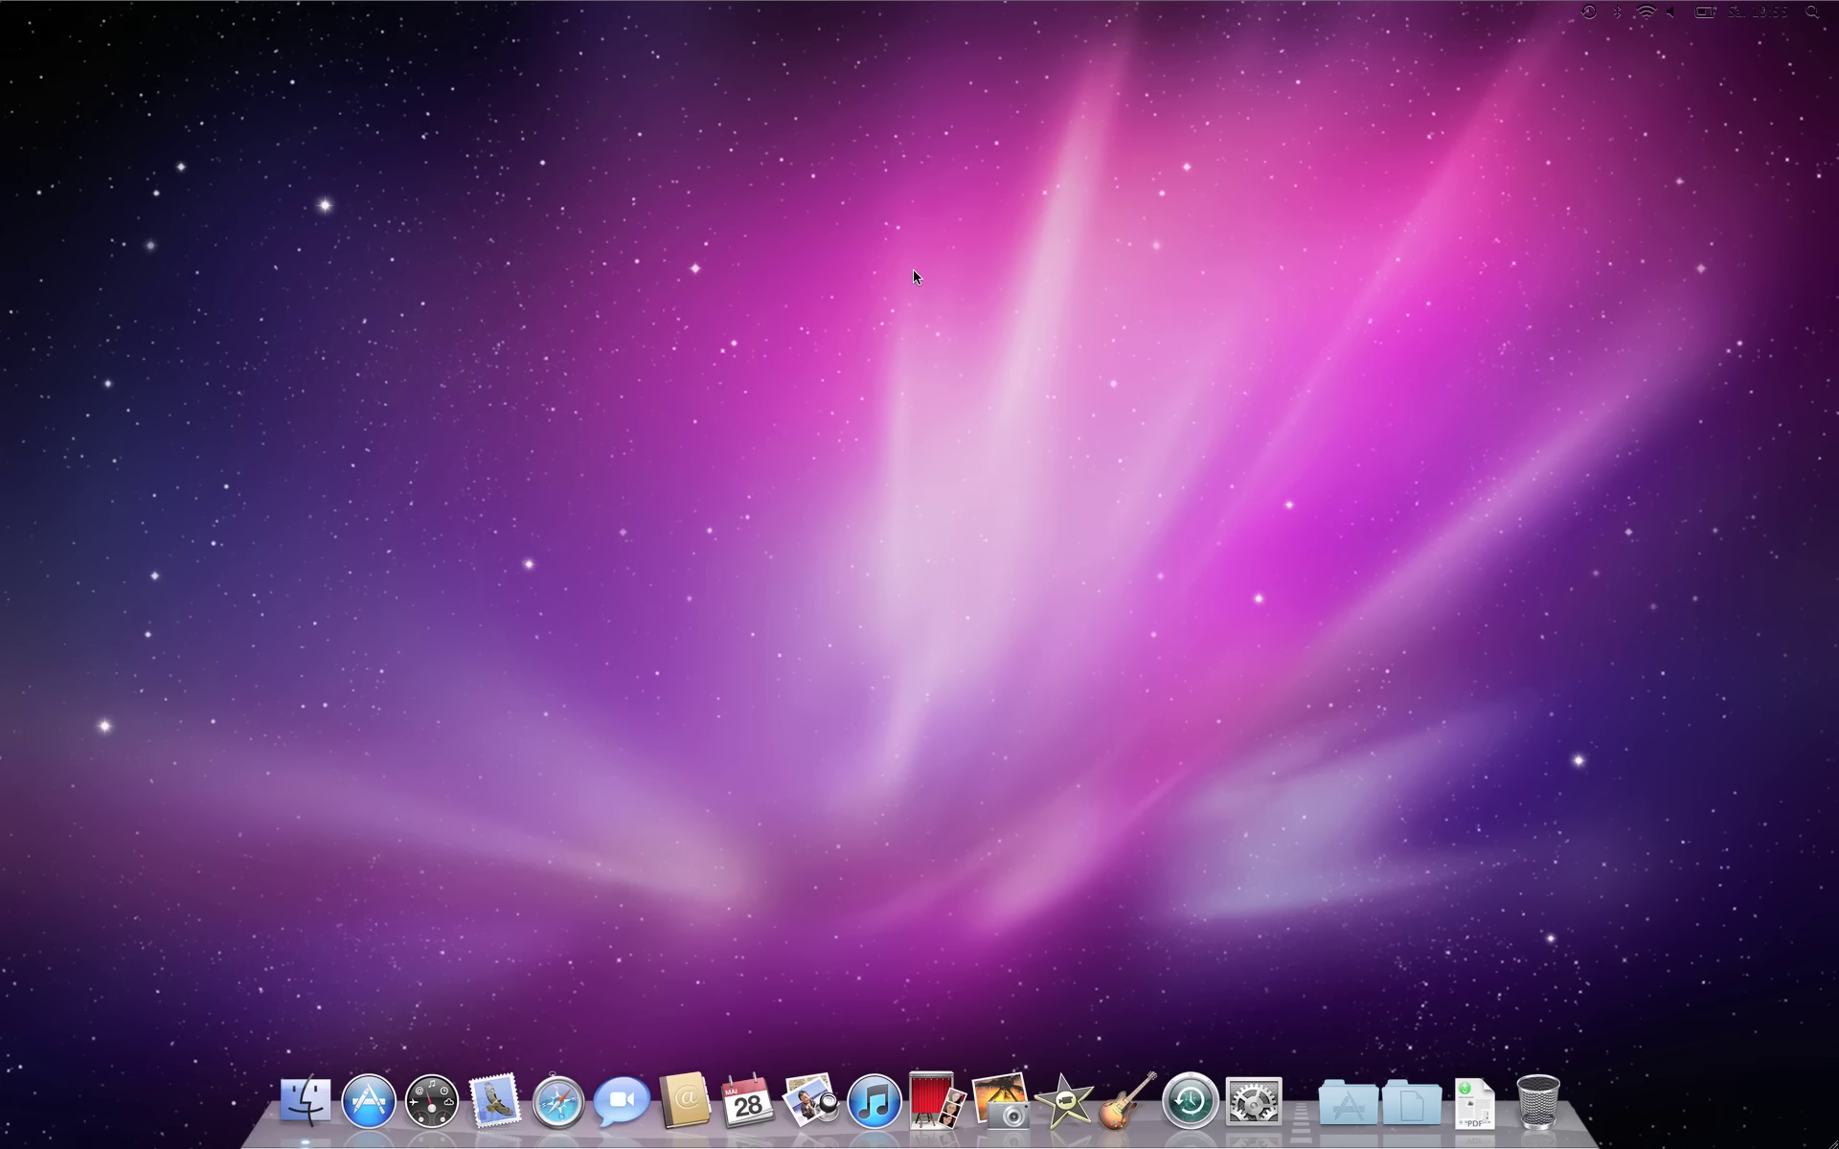
pyautogui.click(1158, 378)
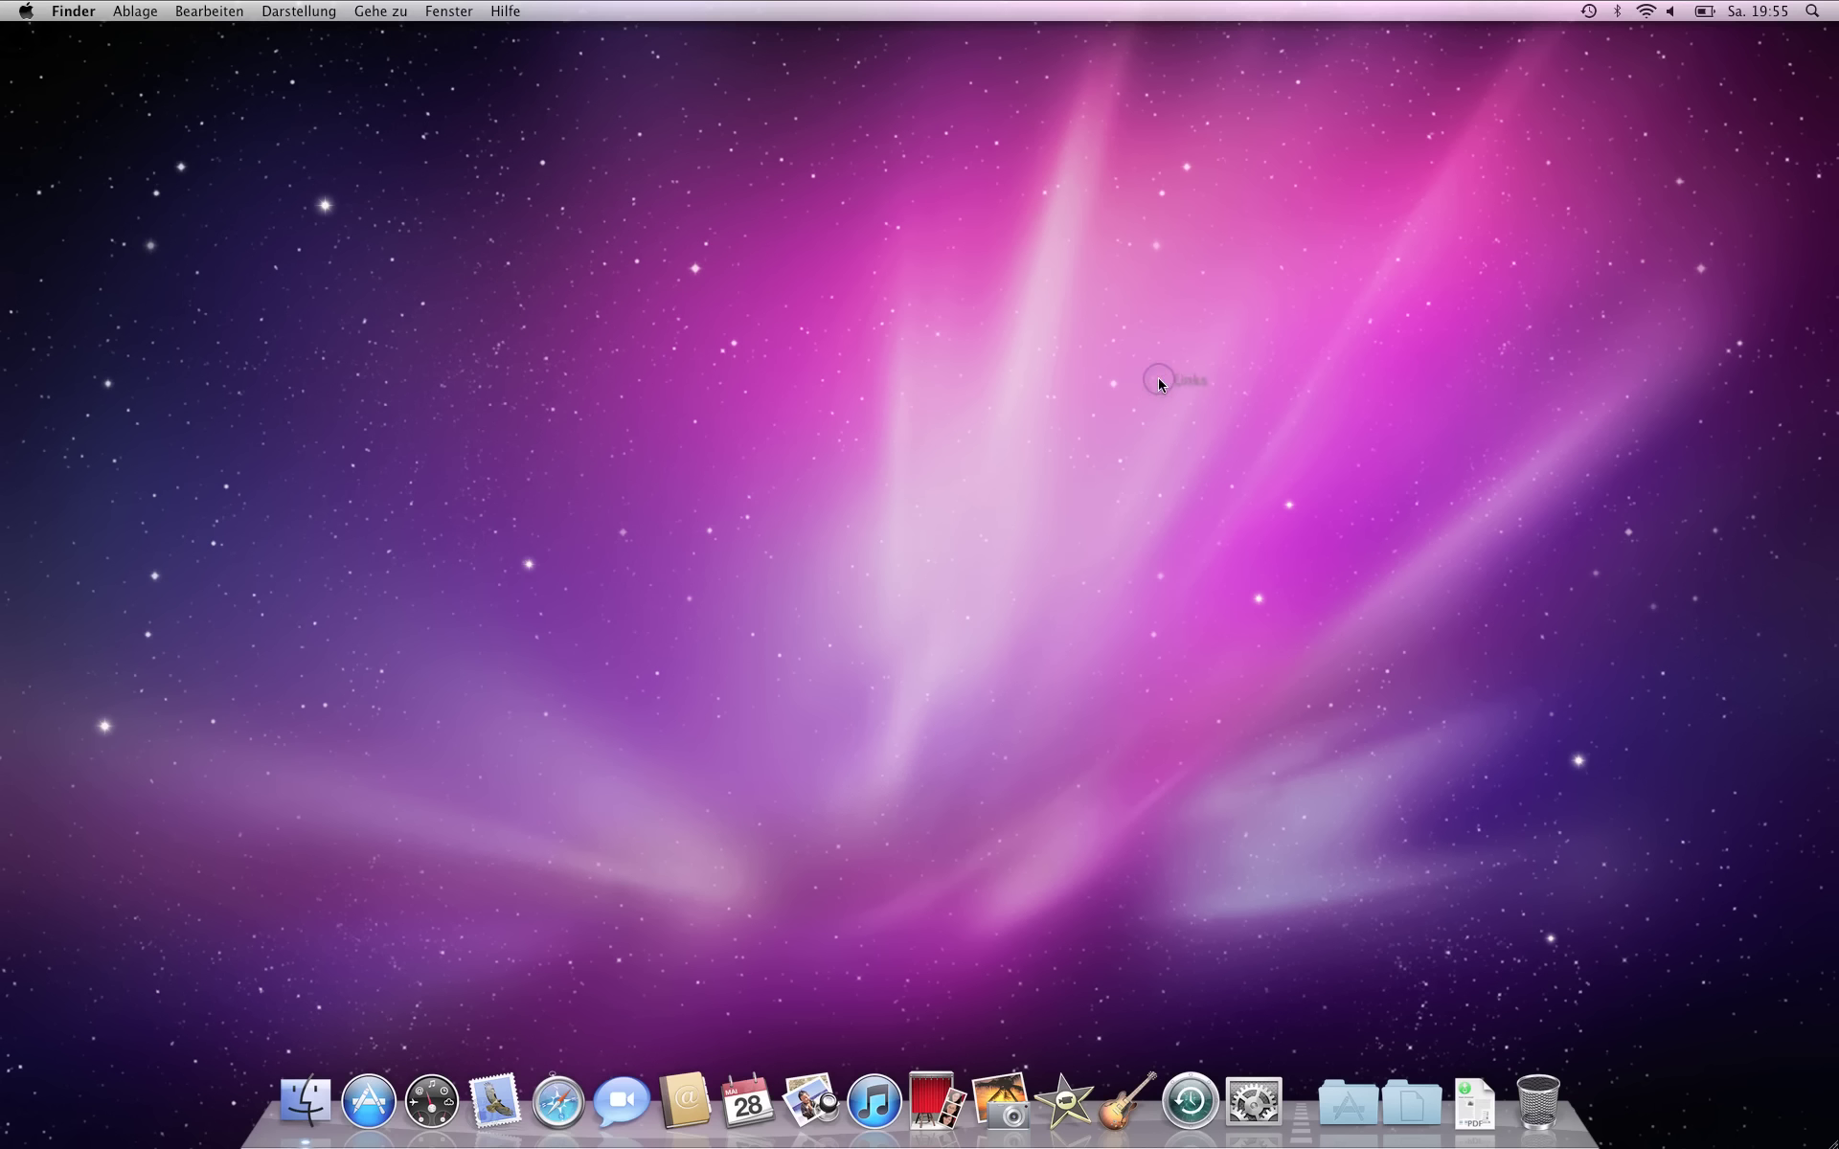